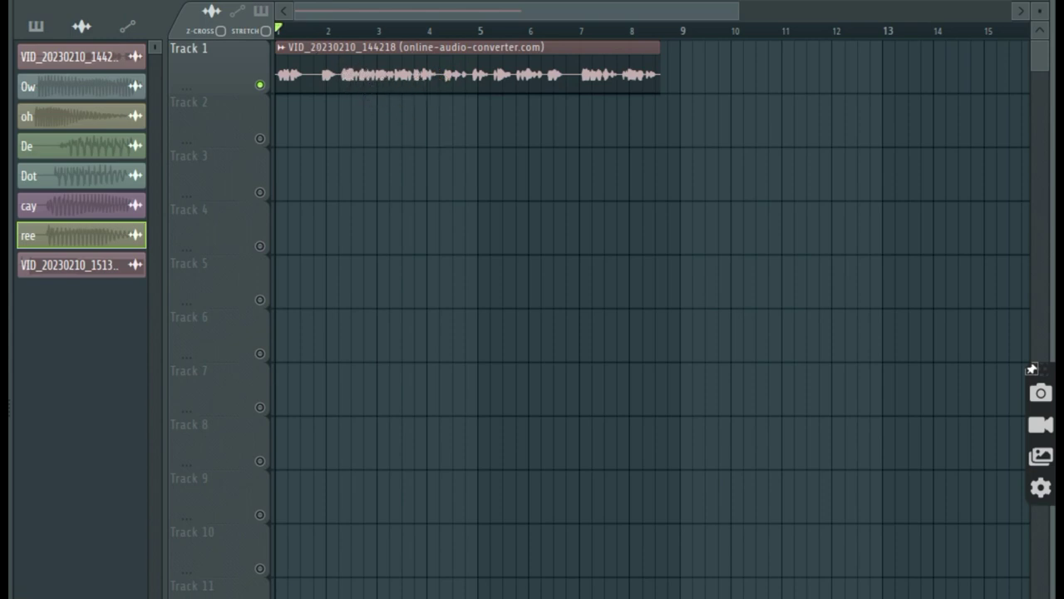
{"action": "key", "text": "space"}
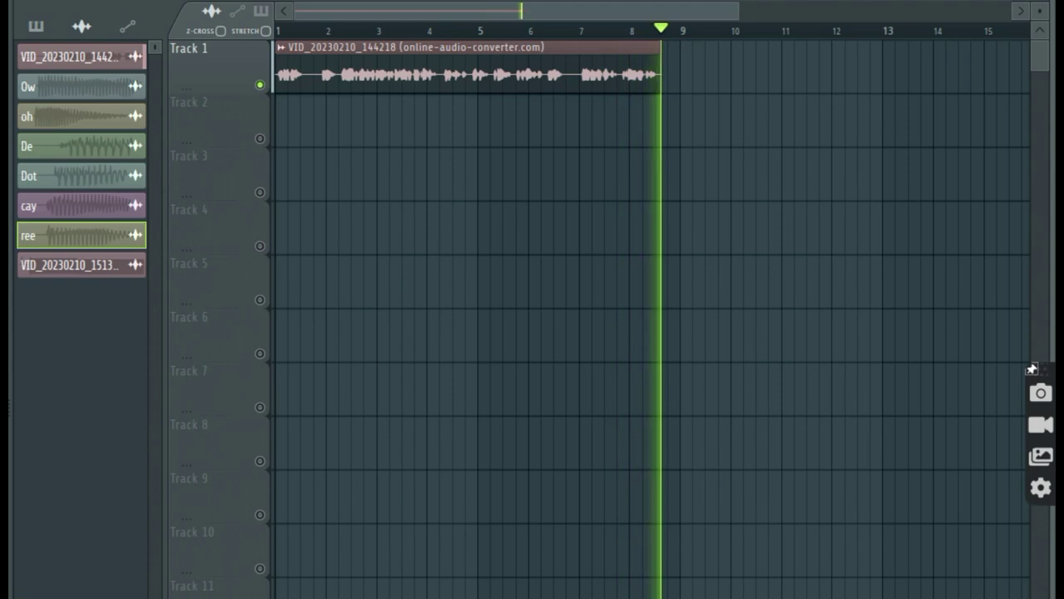
{"action": "key", "text": "space"}
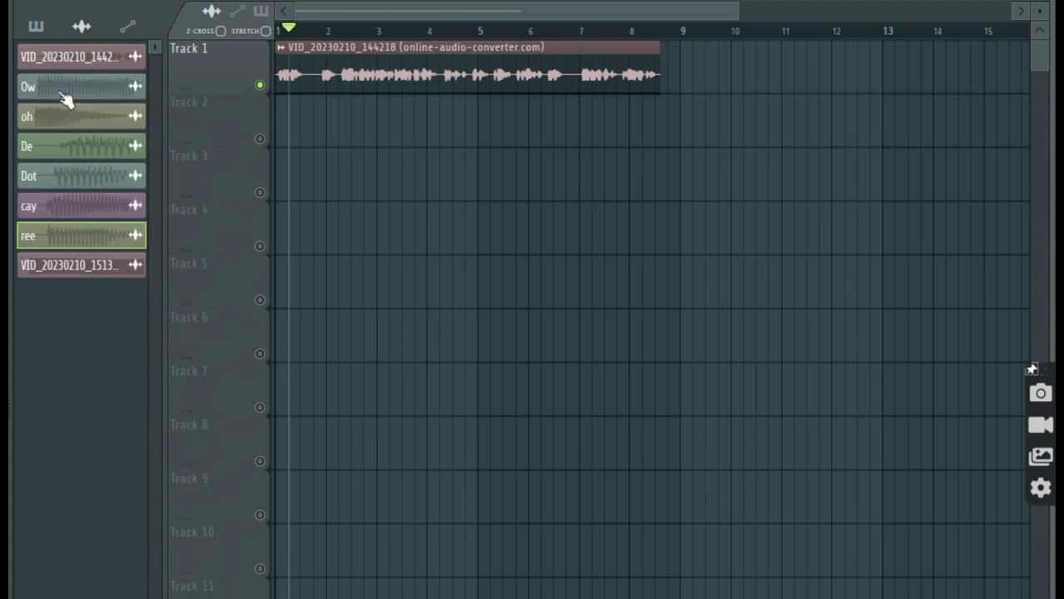
- Drop the Ow sample near Track 7 and open its waveform in the Newtone pitch corrector
{"action": "left_click_drag", "start_coordinate": [65, 98], "coordinate": [395, 387]}
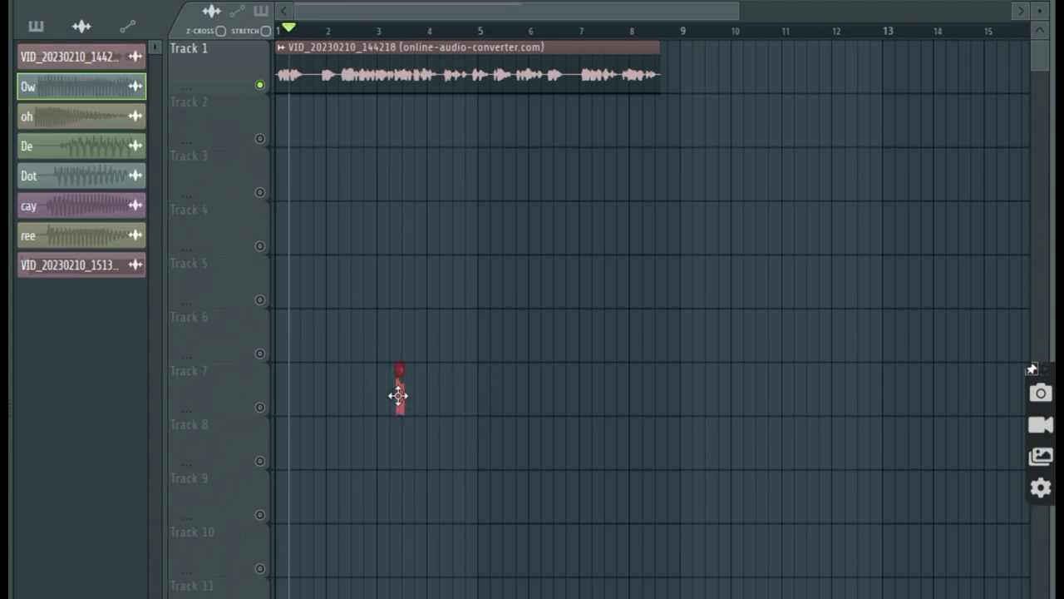
{"action": "double_click", "coordinate": [400, 391]}
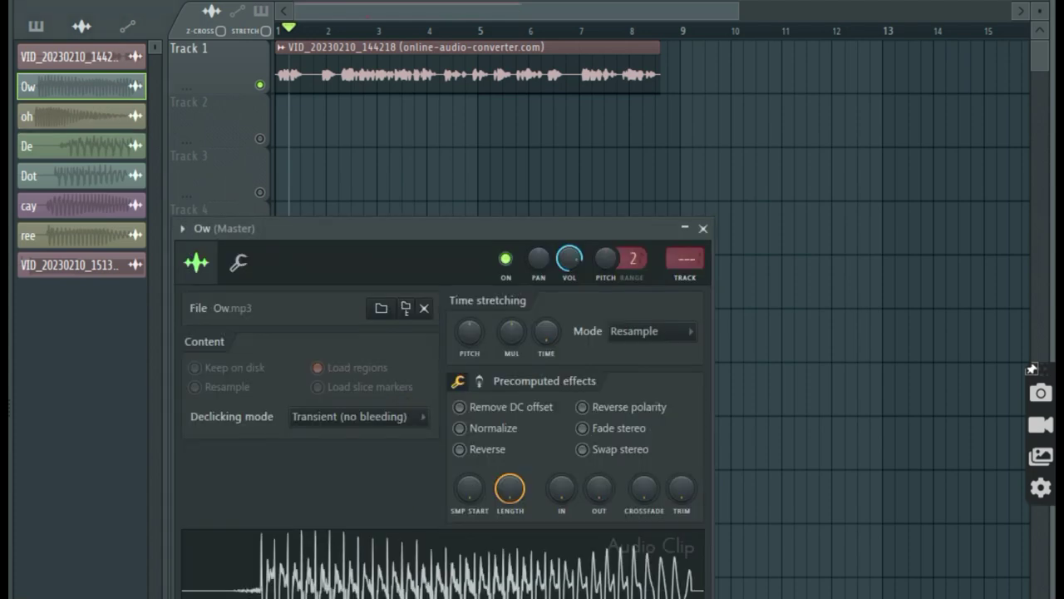
{"action": "left_click_drag", "start_coordinate": [480, 236], "coordinate": [556, 83]}
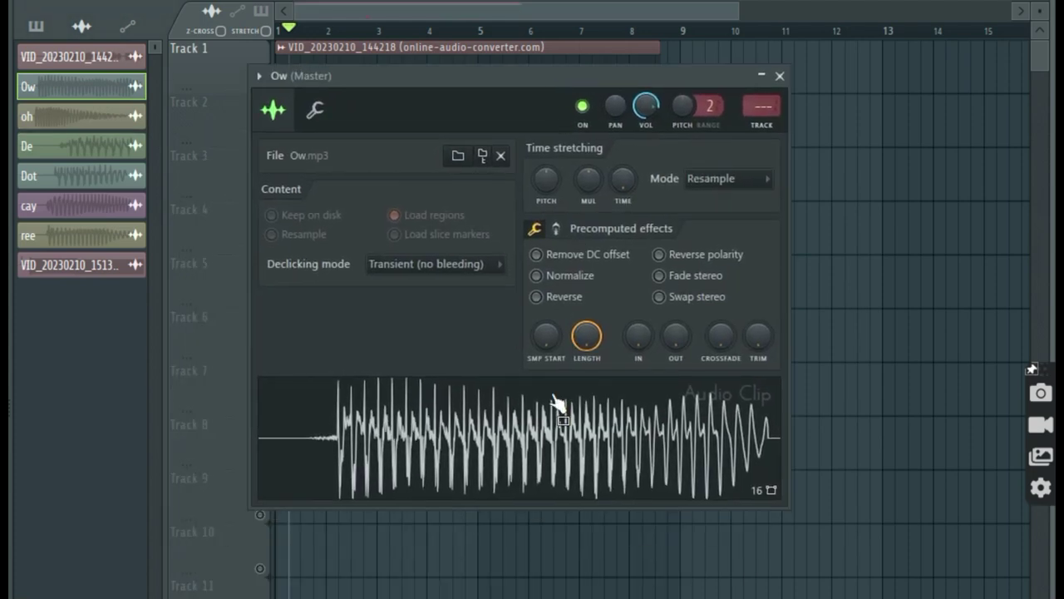
{"action": "right_click", "coordinate": [543, 422]}
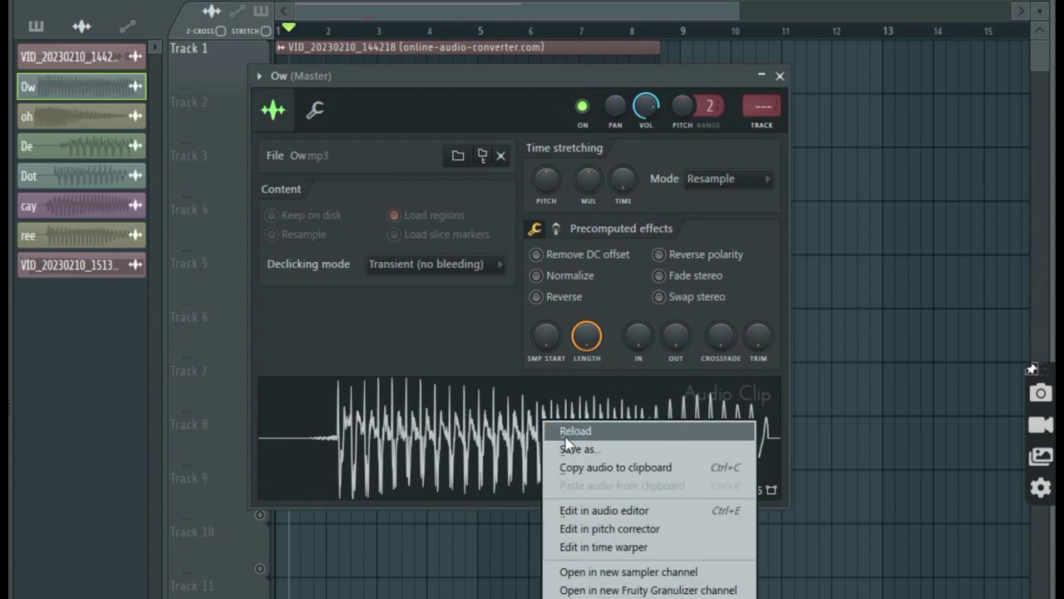
{"action": "left_click", "coordinate": [598, 532]}
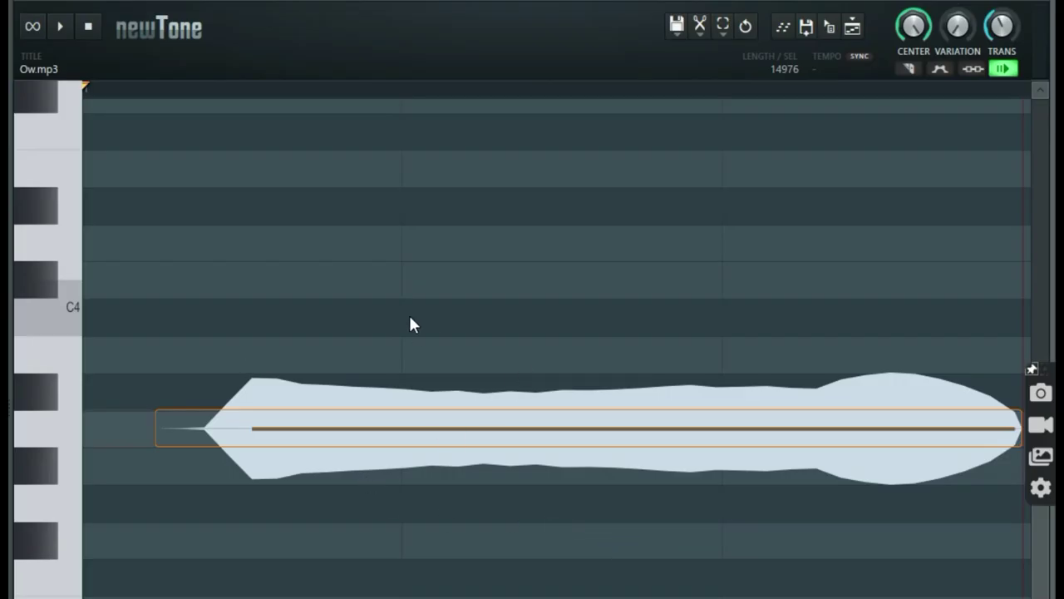
- Select the entire Ow note with its timeline and pitch it to C4
{"action": "left_click", "coordinate": [722, 29]}
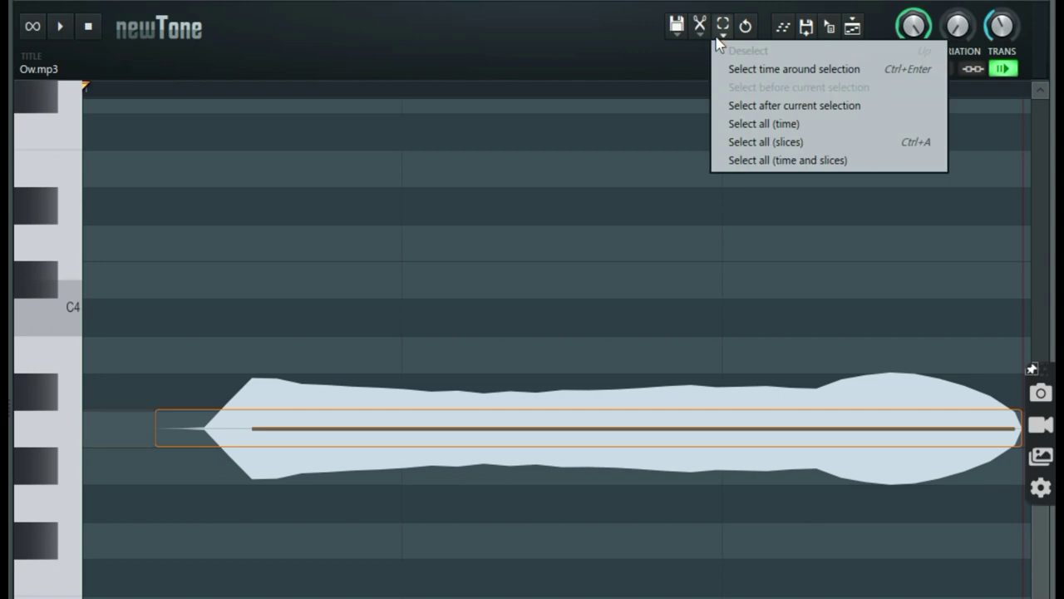
{"action": "left_click", "coordinate": [762, 161]}
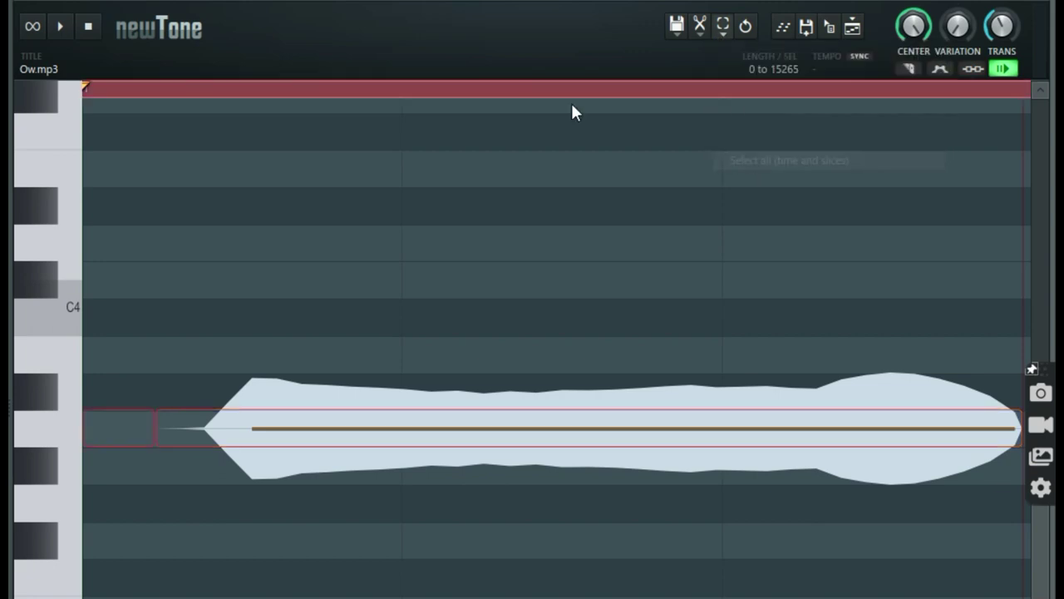
{"action": "left_click", "coordinate": [62, 320]}
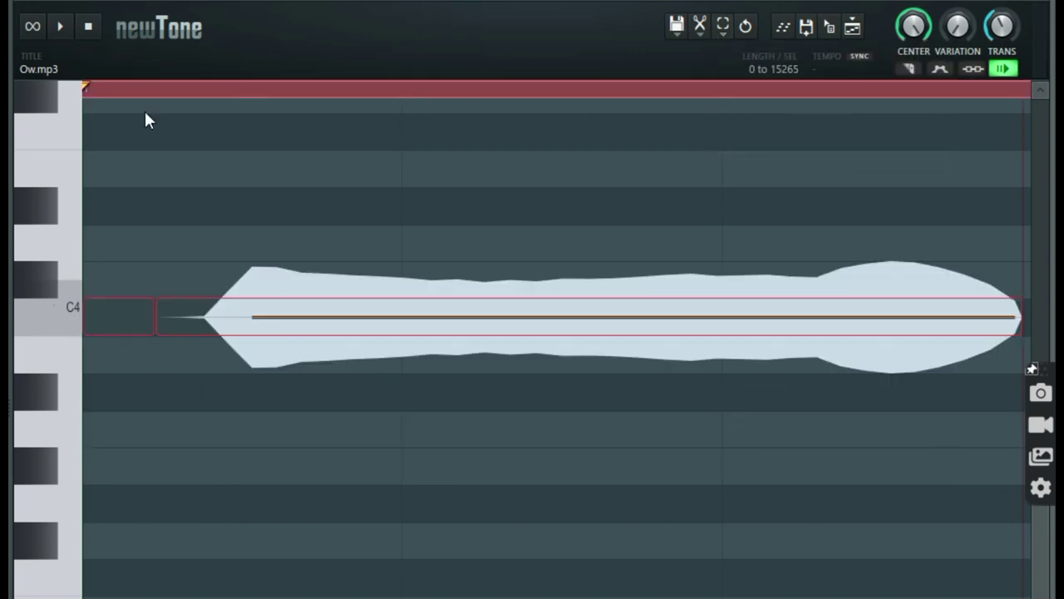
{"action": "left_click", "coordinate": [60, 27]}
- Tune the VARIATION knob to a low, gentle setting, previewing between adjustments
{"action": "left_click_drag", "start_coordinate": [958, 27], "coordinate": [958, 16]}
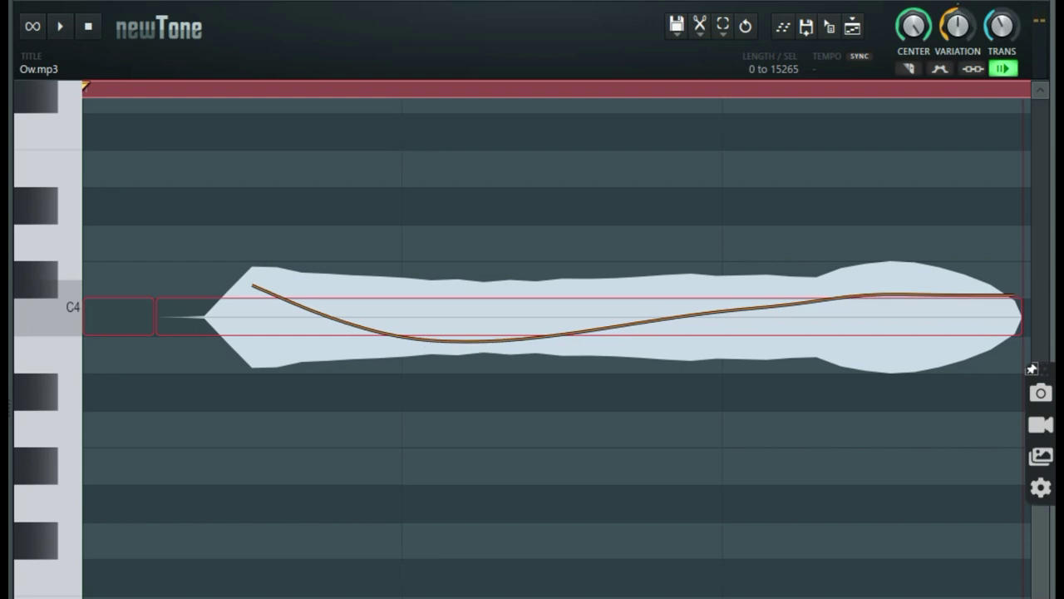
{"action": "left_click", "coordinate": [60, 26]}
{"action": "mouse_move", "coordinate": [958, 26]}
{"action": "left_mouse_down"}
{"action": "mouse_move", "coordinate": [958, 46]}
{"action": "mouse_move", "coordinate": [958, 23]}
{"action": "left_mouse_up"}
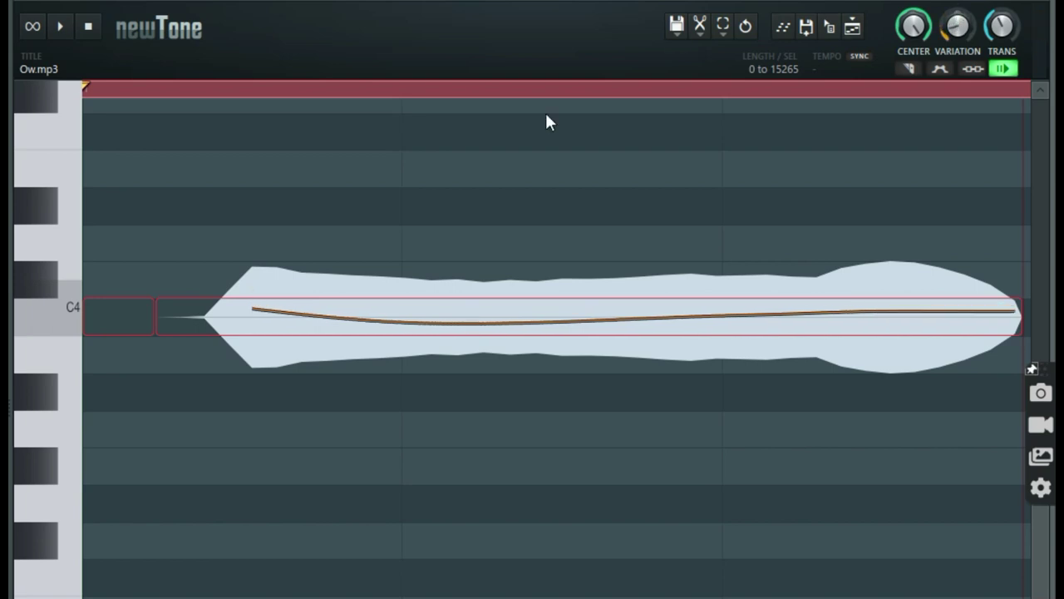
{"action": "left_click", "coordinate": [61, 29]}
{"action": "left_click", "coordinate": [63, 27]}
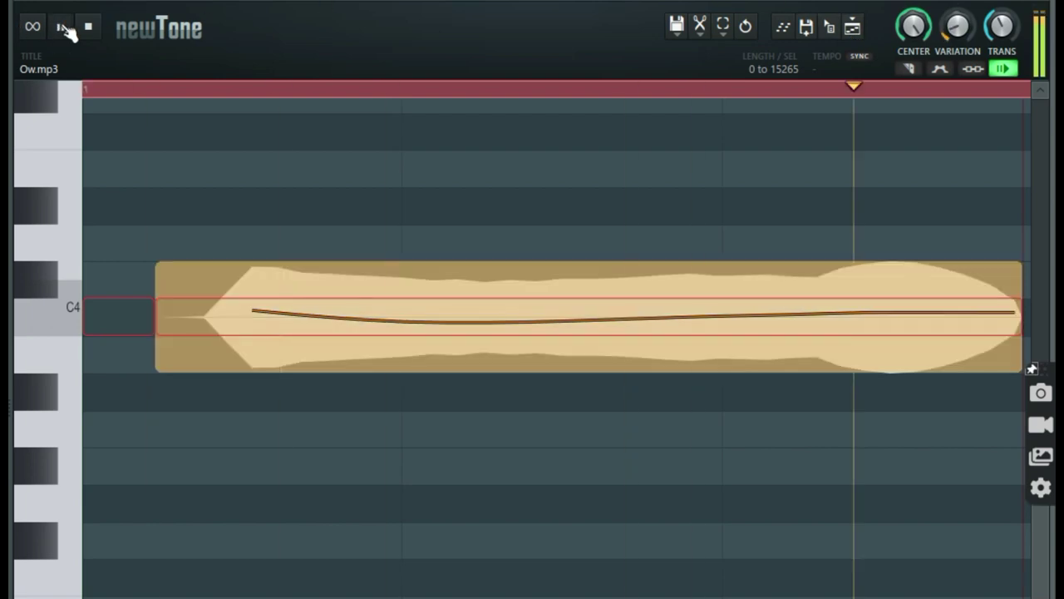
{"action": "left_click_drag", "start_coordinate": [958, 33], "coordinate": [958, 50]}
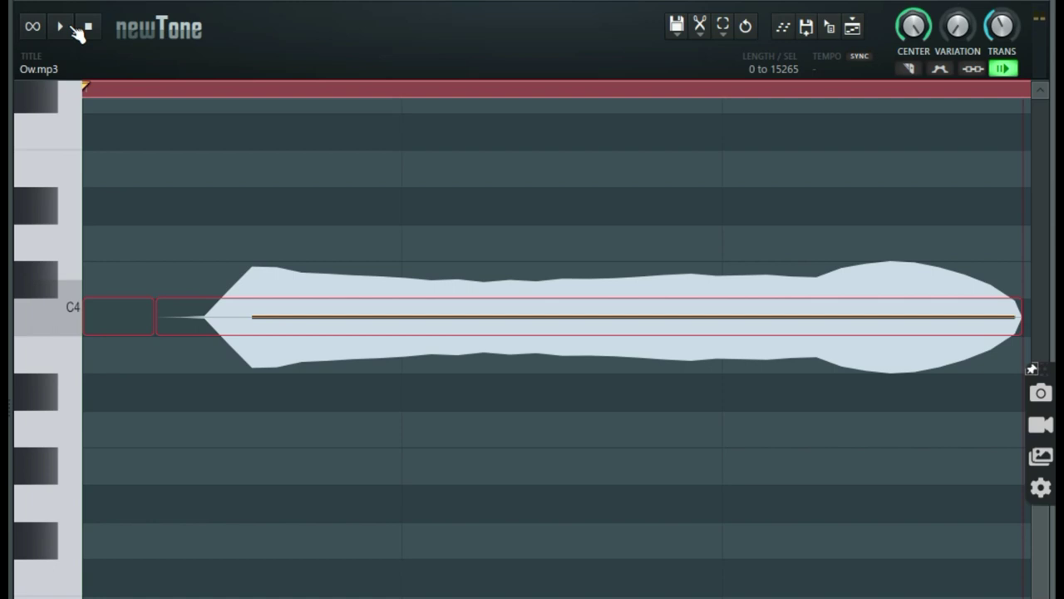
{"action": "left_click", "coordinate": [62, 27]}
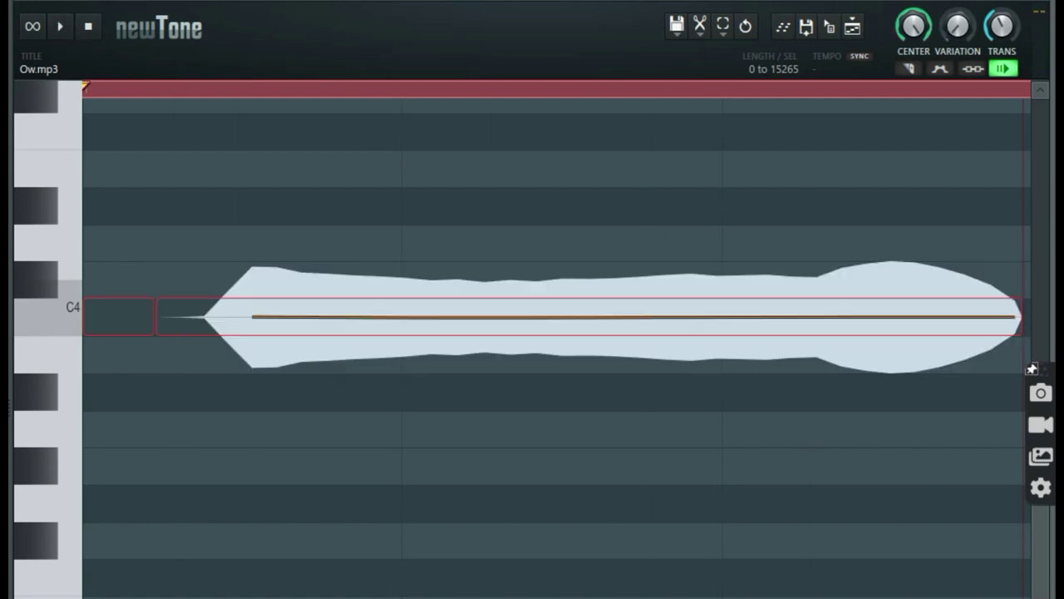
{"action": "left_click_drag", "start_coordinate": [958, 34], "coordinate": [958, 24]}
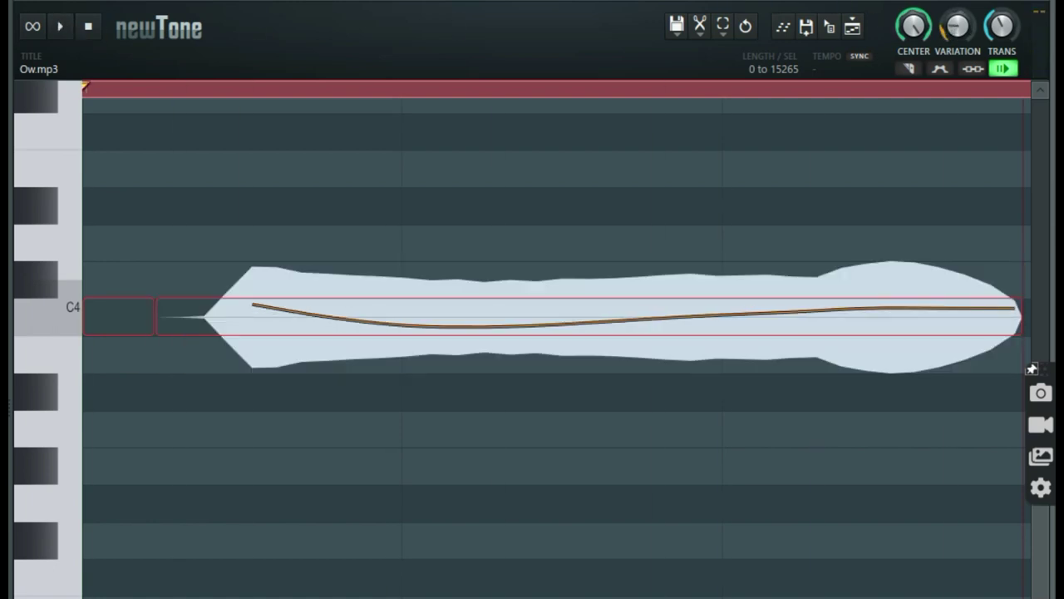
- Cut the Ow note twice into three slices and raise the middle slice to C4
{"action": "left_click", "coordinate": [909, 68]}
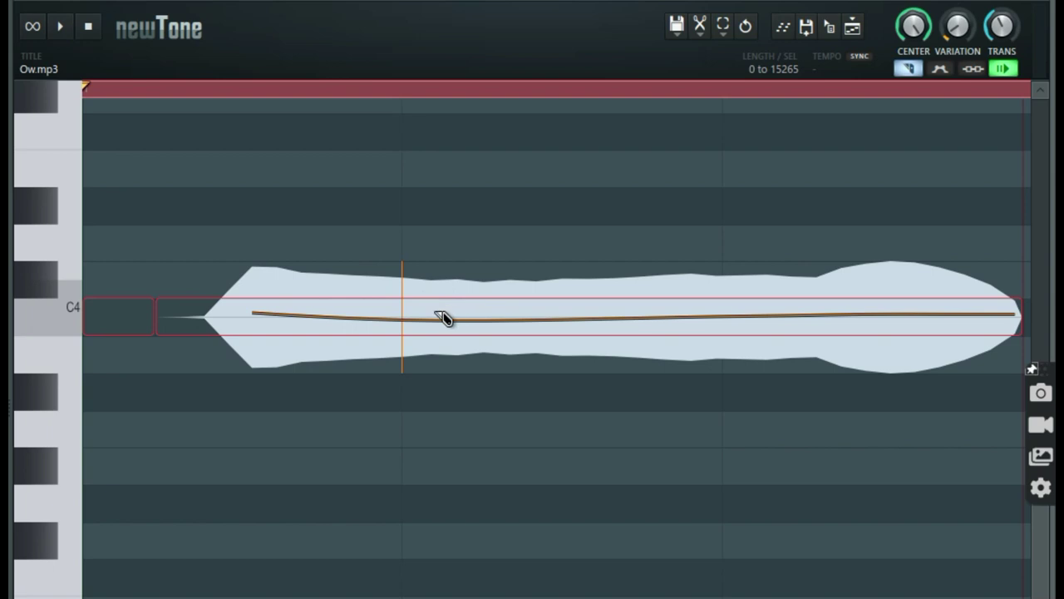
{"action": "left_click", "coordinate": [733, 328]}
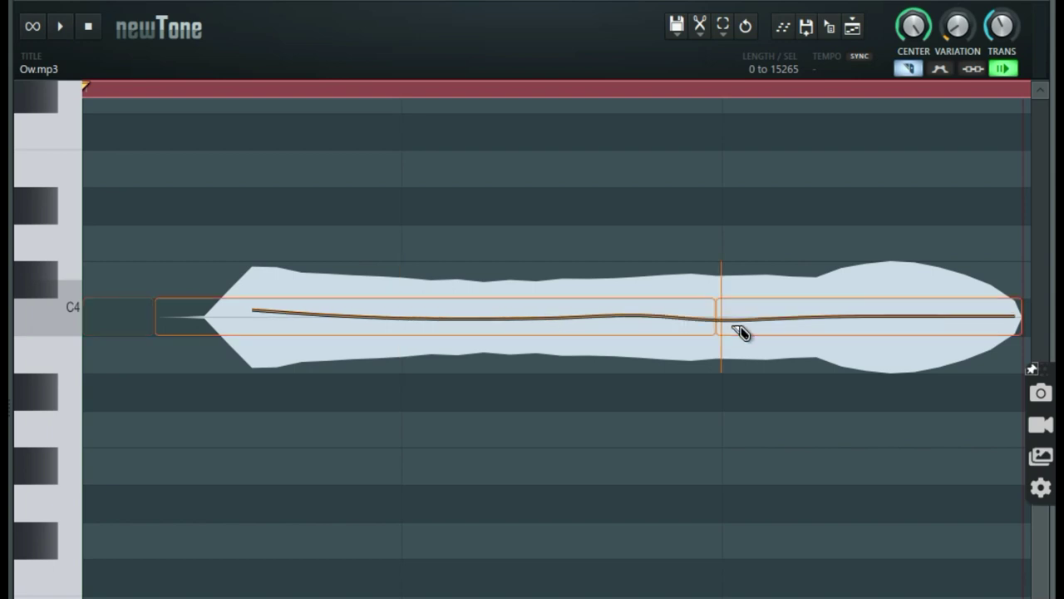
{"action": "left_click", "coordinate": [401, 323]}
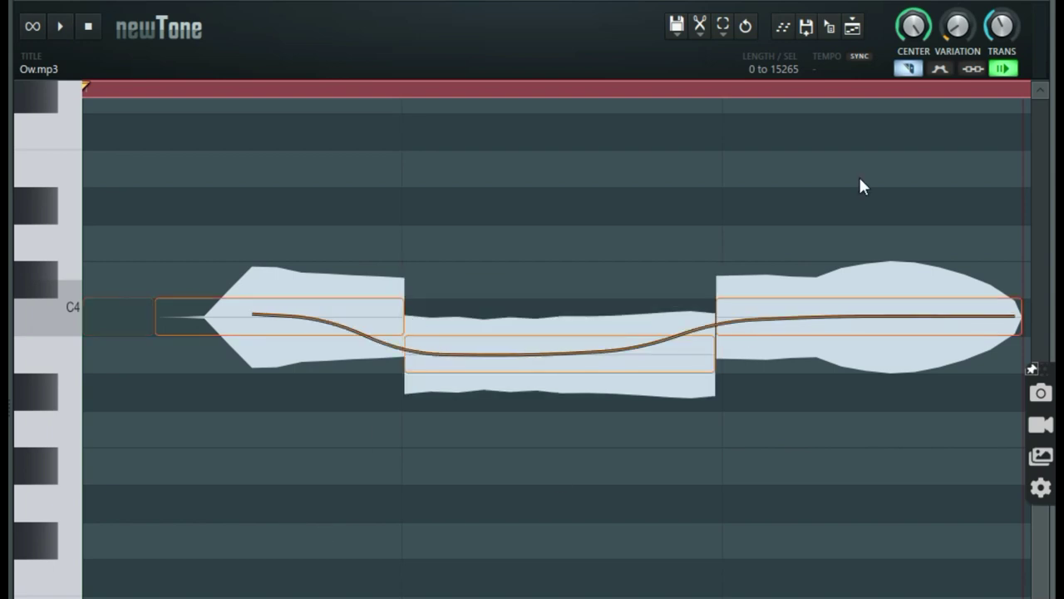
{"action": "left_click_drag", "start_coordinate": [613, 347], "coordinate": [612, 310]}
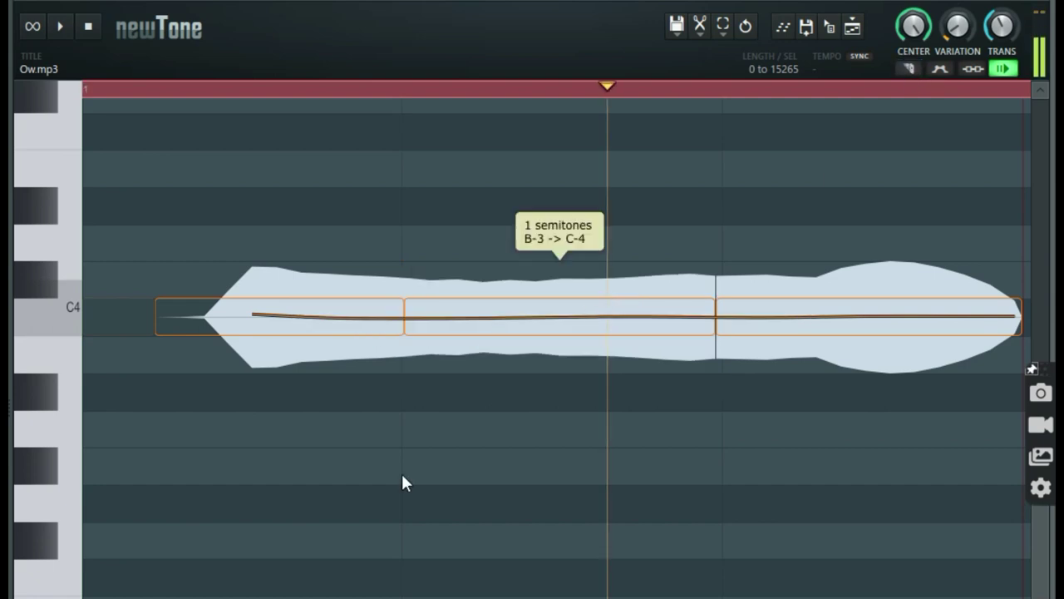
- Stretch the last slice far right into a sustained C4 tone and preview it from the start
{"action": "scroll", "coordinate": [532, 333], "scroll_direction": "down", "scroll_amount": 3}
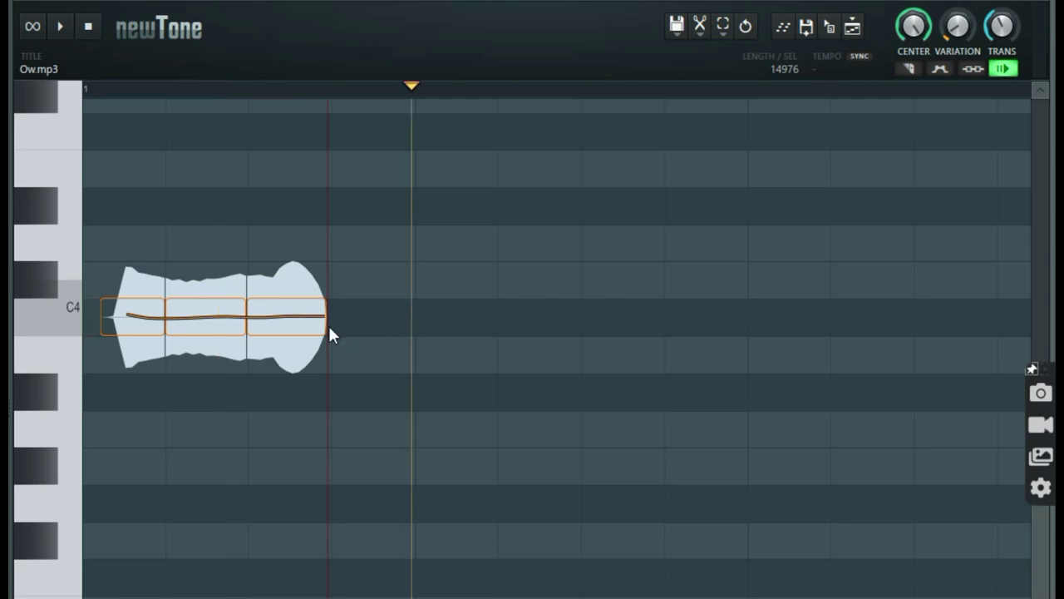
{"action": "mouse_move", "coordinate": [326, 315]}
{"action": "left_mouse_down"}
{"action": "mouse_move", "coordinate": [1050, 254]}
{"action": "mouse_move", "coordinate": [1049, 347]}
{"action": "mouse_move", "coordinate": [1049, 306]}
{"action": "left_mouse_up"}
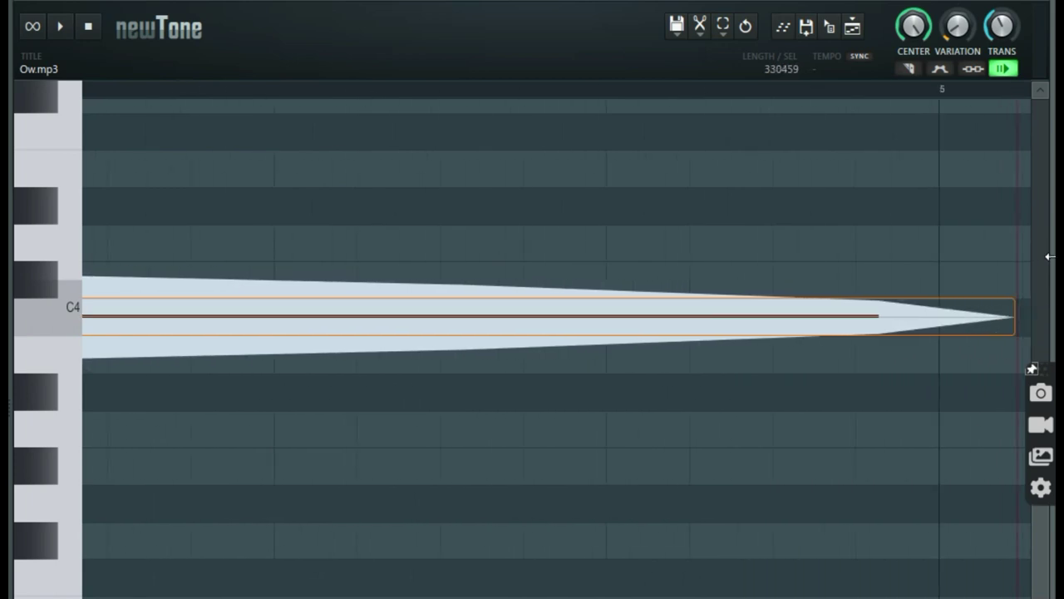
{"action": "mouse_move", "coordinate": [1050, 305]}
{"action": "left_mouse_down"}
{"action": "mouse_move", "coordinate": [1002, 261]}
{"action": "mouse_move", "coordinate": [1049, 313]}
{"action": "left_mouse_up"}
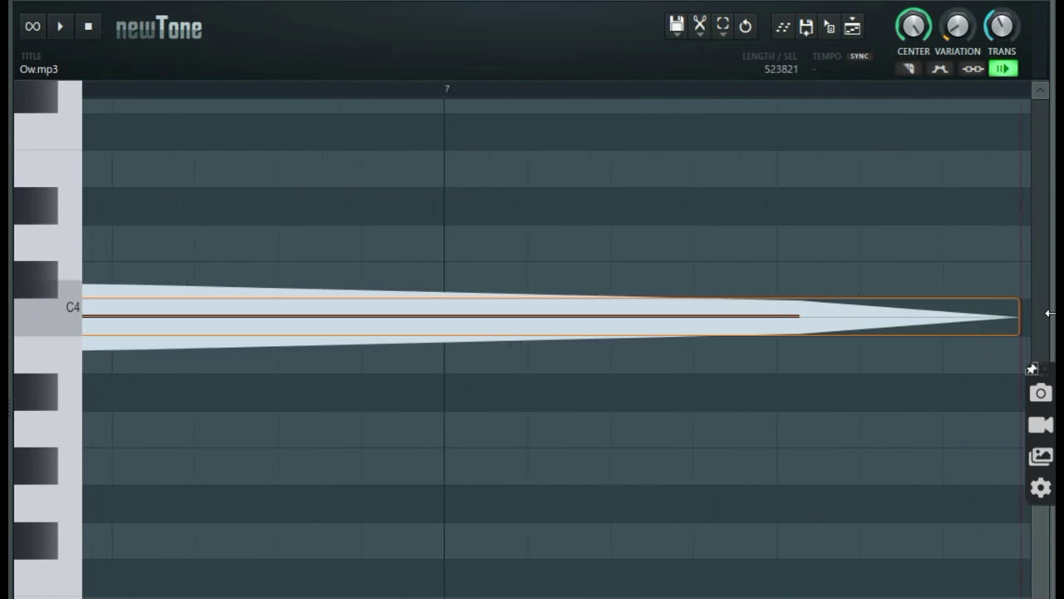
{"action": "mouse_move", "coordinate": [1050, 313]}
{"action": "left_mouse_down"}
{"action": "mouse_move", "coordinate": [1050, 326]}
{"action": "mouse_move", "coordinate": [1050, 291]}
{"action": "mouse_move", "coordinate": [1050, 339]}
{"action": "left_mouse_up"}
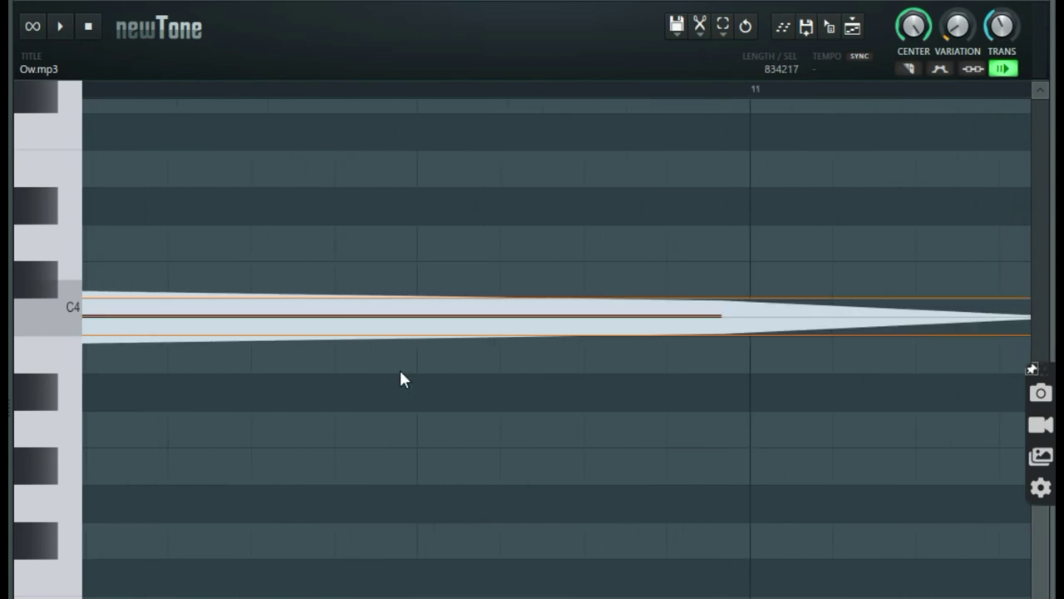
{"action": "key", "text": "space"}
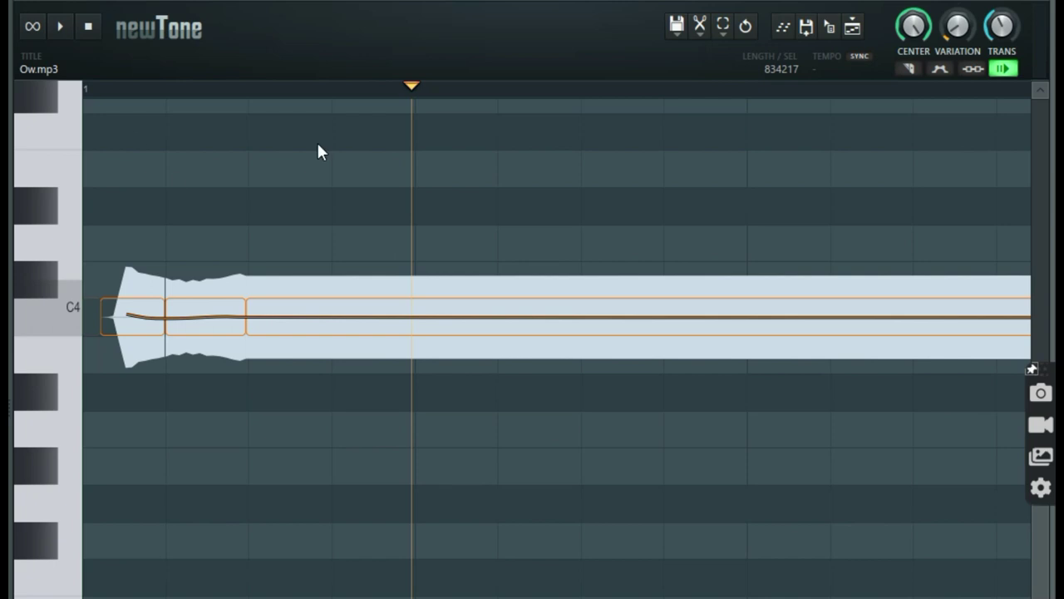
{"action": "left_click", "coordinate": [90, 28]}
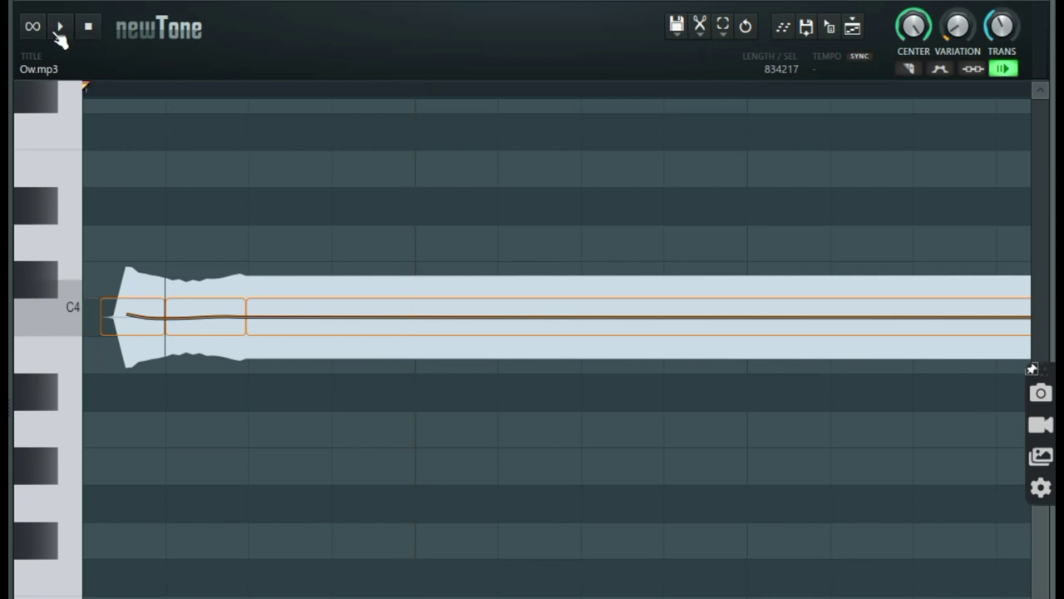
{"action": "left_click", "coordinate": [57, 34]}
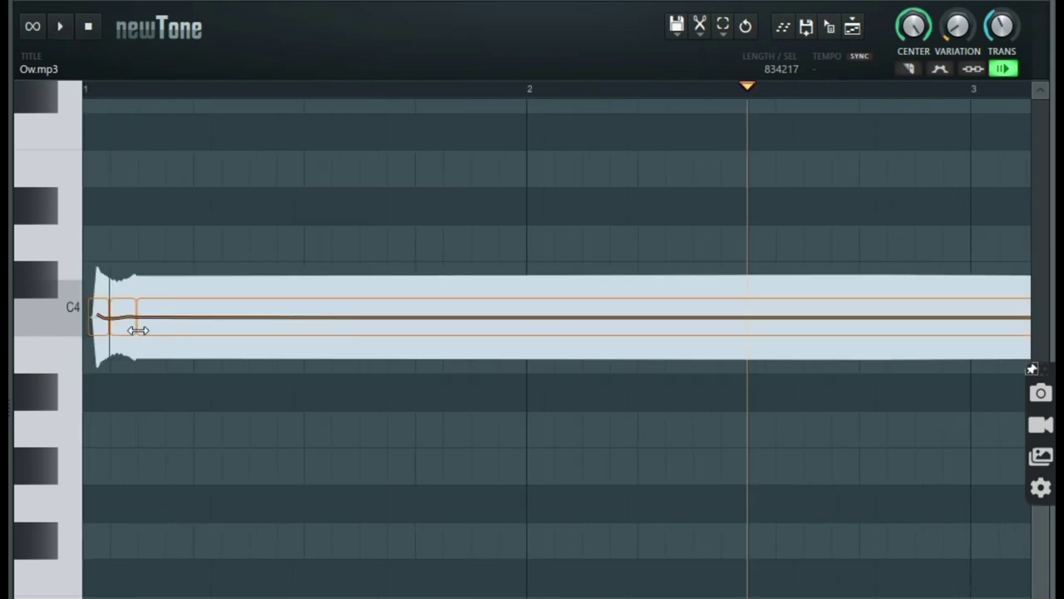
- Stretch the sustained part right, cut off a raised piece and drop it back to C4
{"action": "left_click_drag", "start_coordinate": [138, 331], "coordinate": [480, 323]}
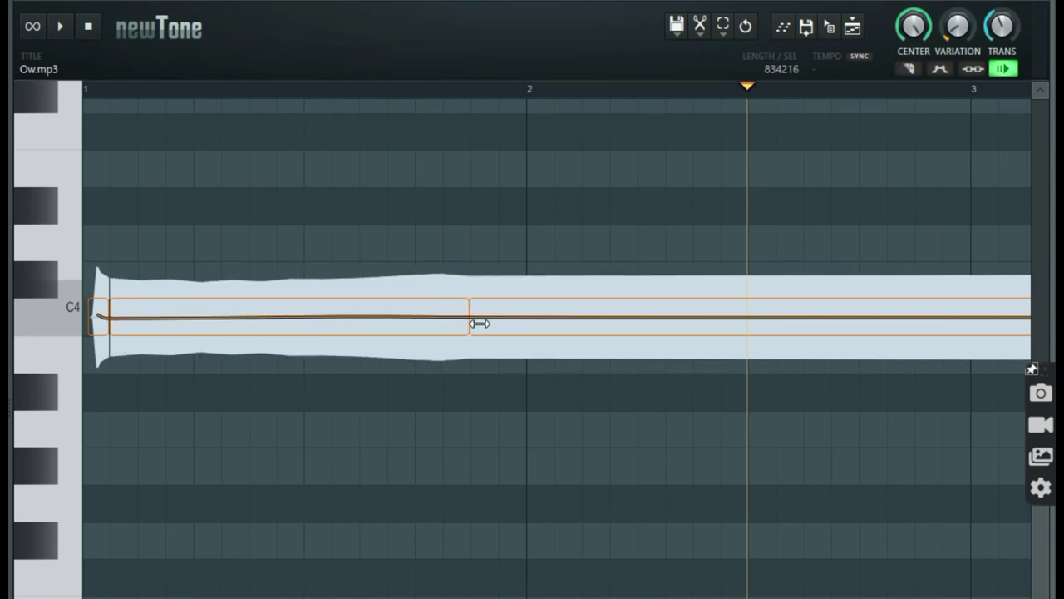
{"action": "left_click", "coordinate": [908, 69]}
{"action": "left_click", "coordinate": [413, 329]}
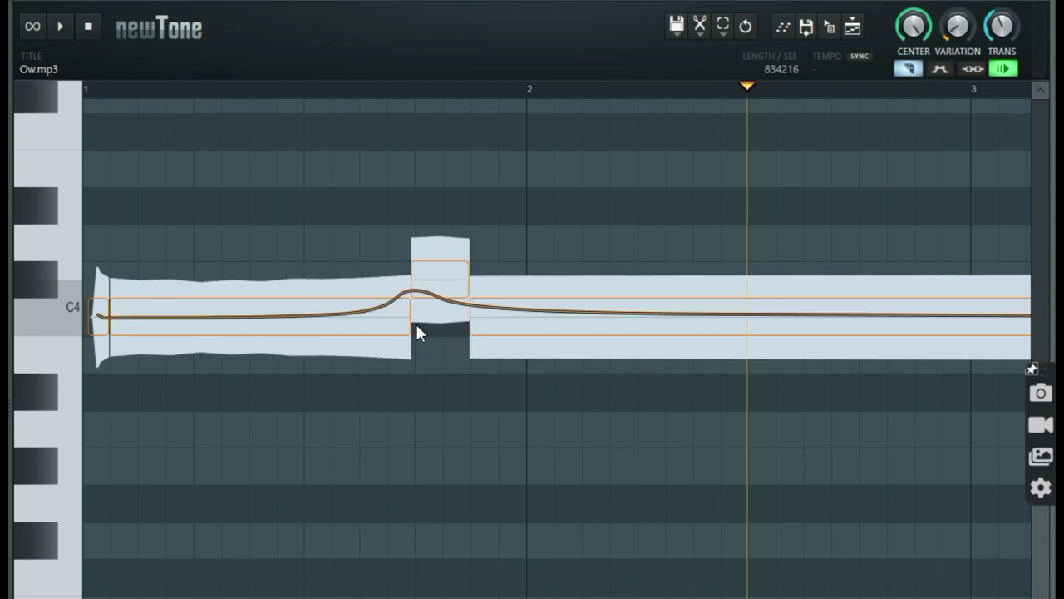
{"action": "mouse_move", "coordinate": [440, 285]}
{"action": "left_mouse_down"}
{"action": "mouse_move", "coordinate": [439, 316]}
{"action": "mouse_move", "coordinate": [118, 324]}
{"action": "left_mouse_up"}
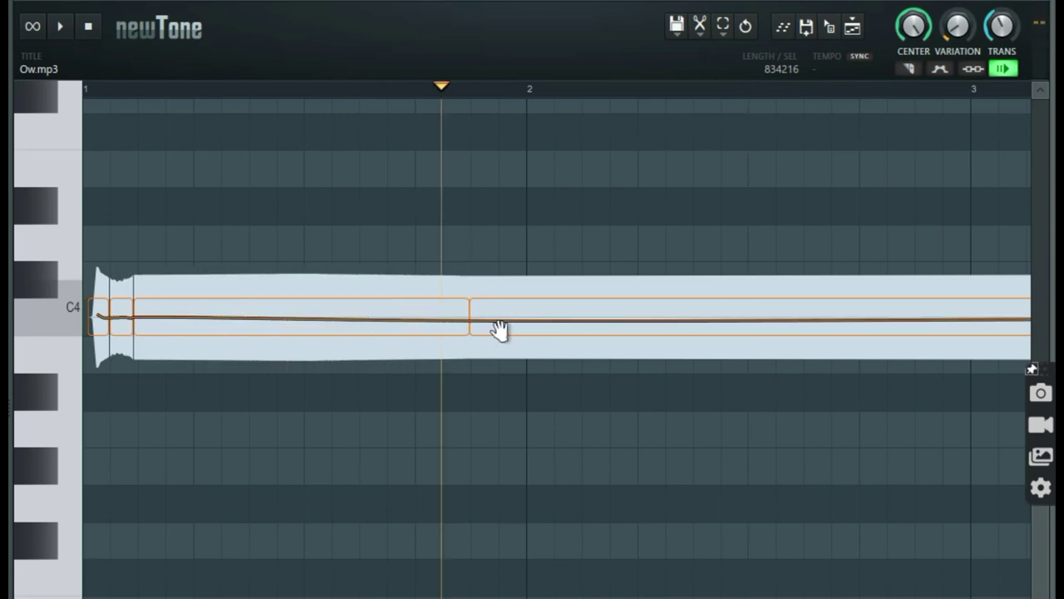
{"action": "left_click_drag", "start_coordinate": [470, 316], "coordinate": [1060, 321]}
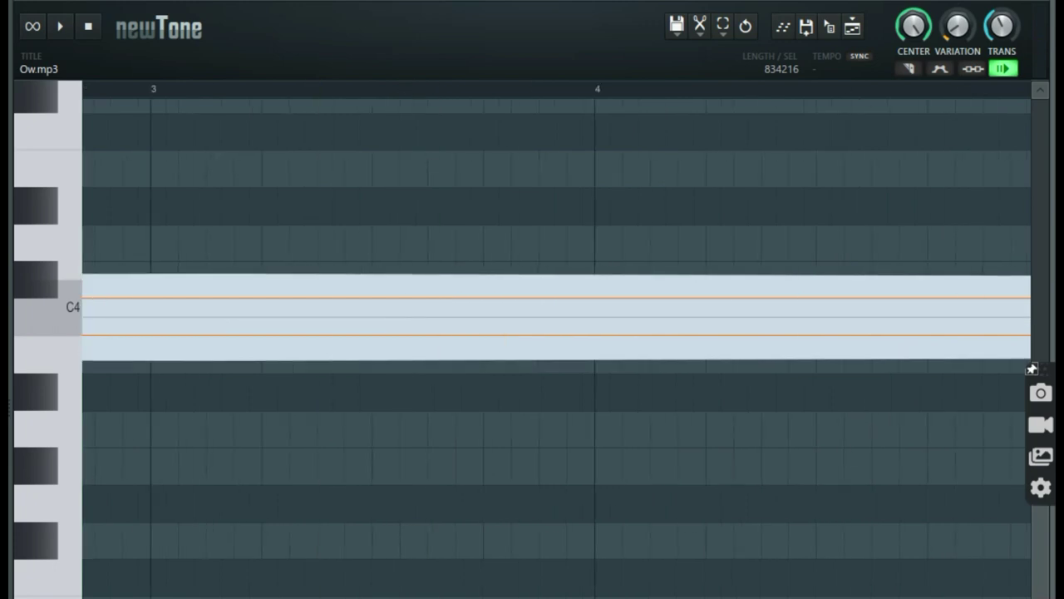
- Extend the note further toward bar 11 and preview it from the start
{"action": "scroll", "coordinate": [327, 359], "scroll_direction": "down", "scroll_amount": 3}
{"action": "scroll", "coordinate": [327, 359], "scroll_direction": "down", "scroll_amount": 3}
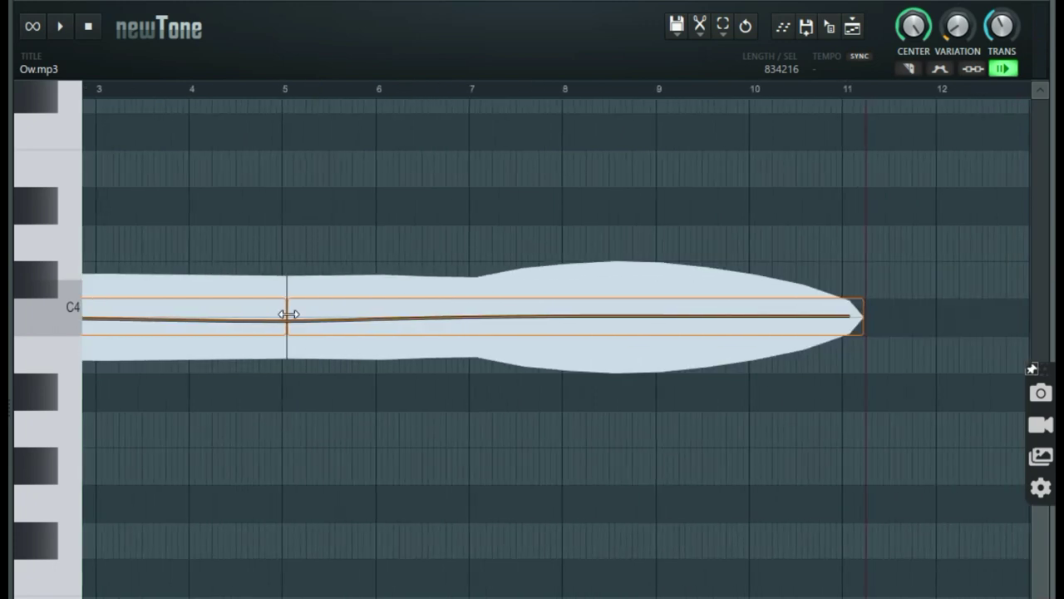
{"action": "left_click_drag", "start_coordinate": [289, 314], "coordinate": [982, 331]}
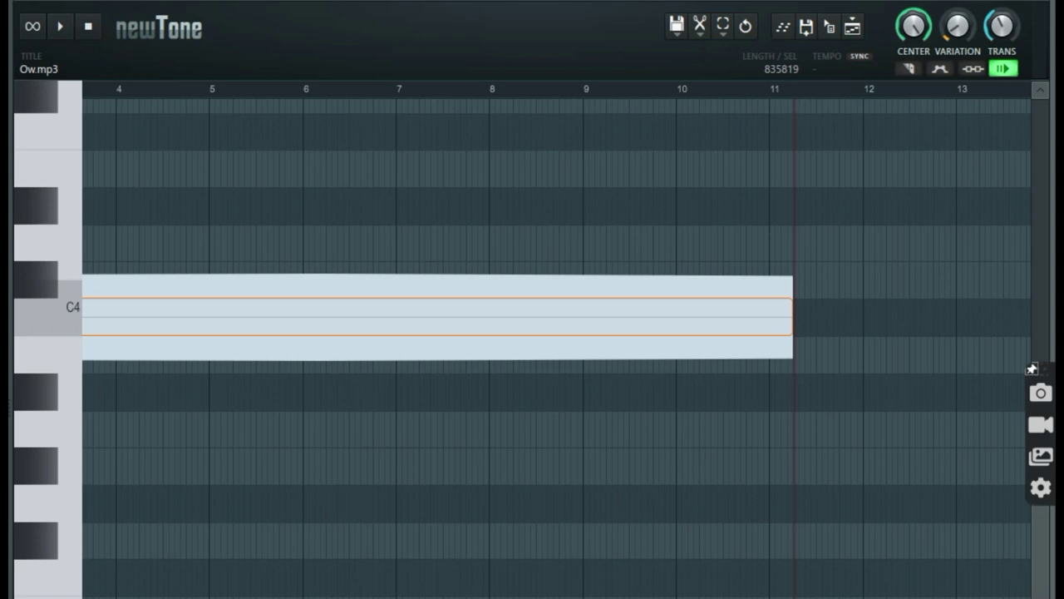
{"action": "left_click", "coordinate": [88, 28]}
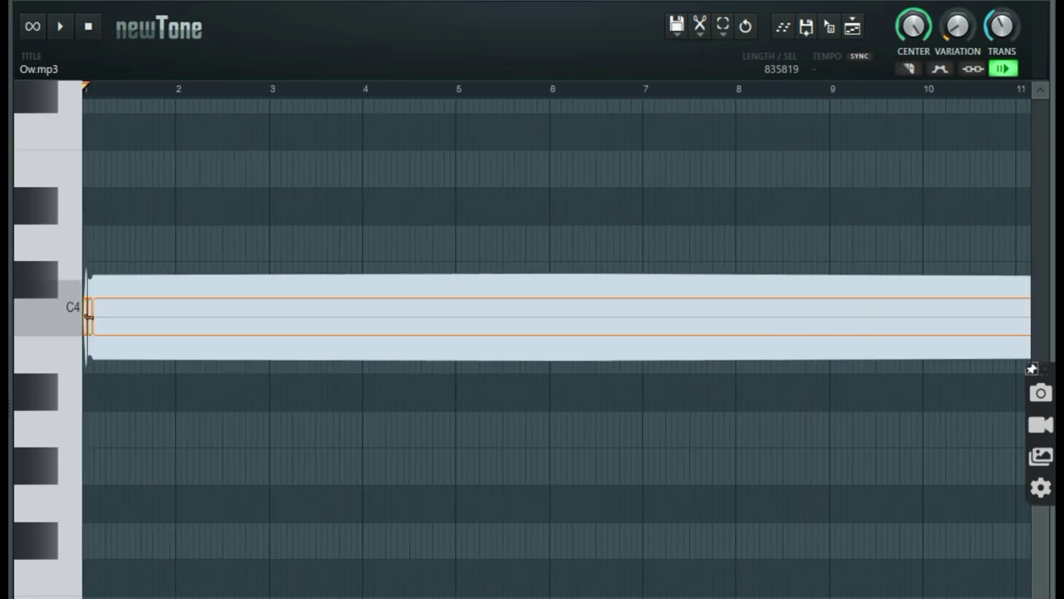
{"action": "left_click", "coordinate": [60, 27]}
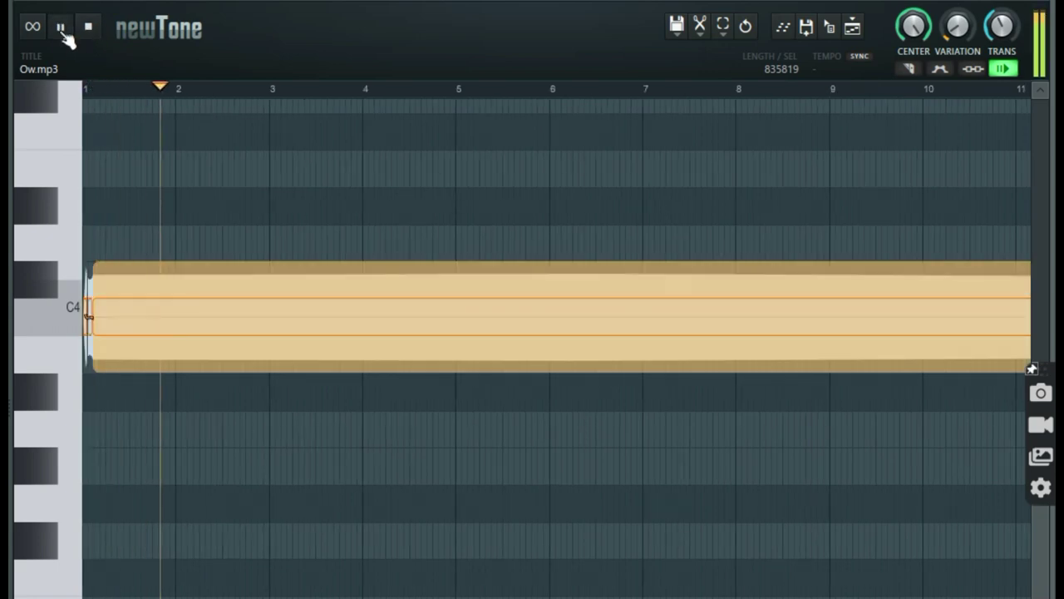
{"action": "left_click", "coordinate": [63, 33]}
{"action": "left_click", "coordinate": [89, 29]}
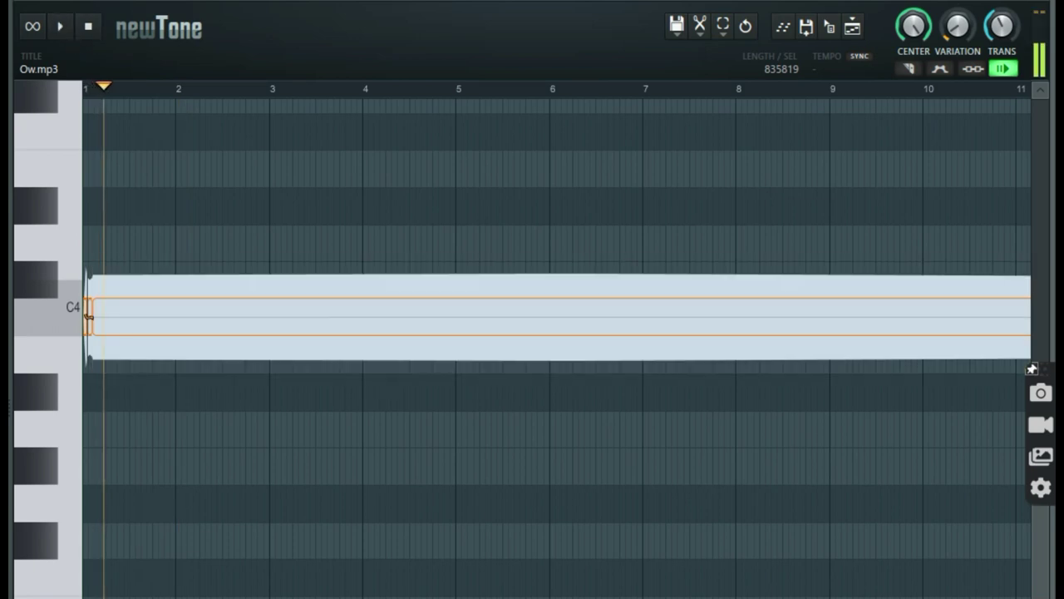
{"action": "left_click", "coordinate": [99, 89]}
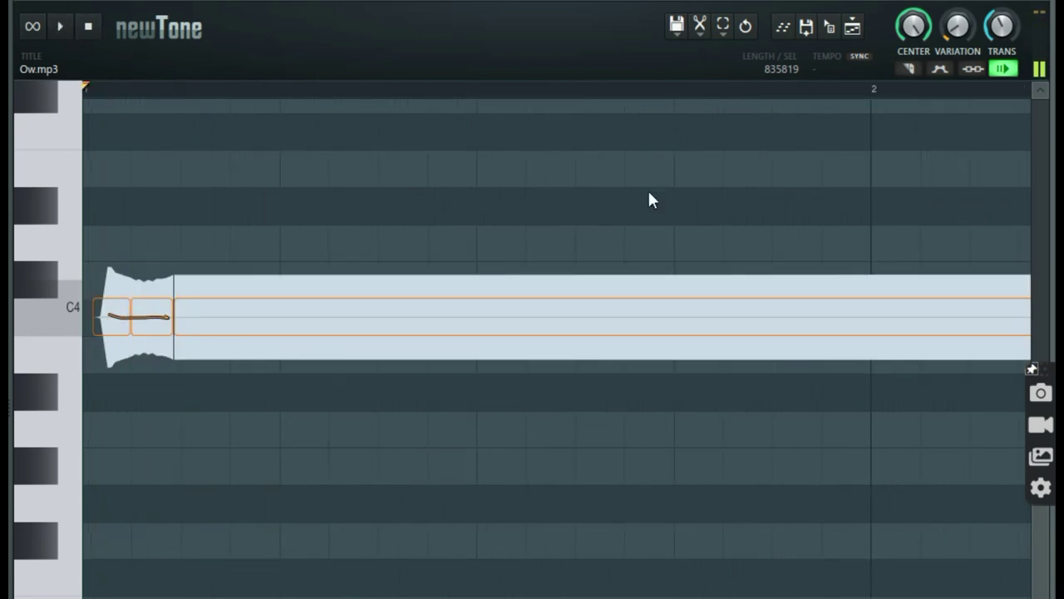
- Stretch the short note far right, recut it, and move the cut back toward the start
{"action": "left_click", "coordinate": [909, 68]}
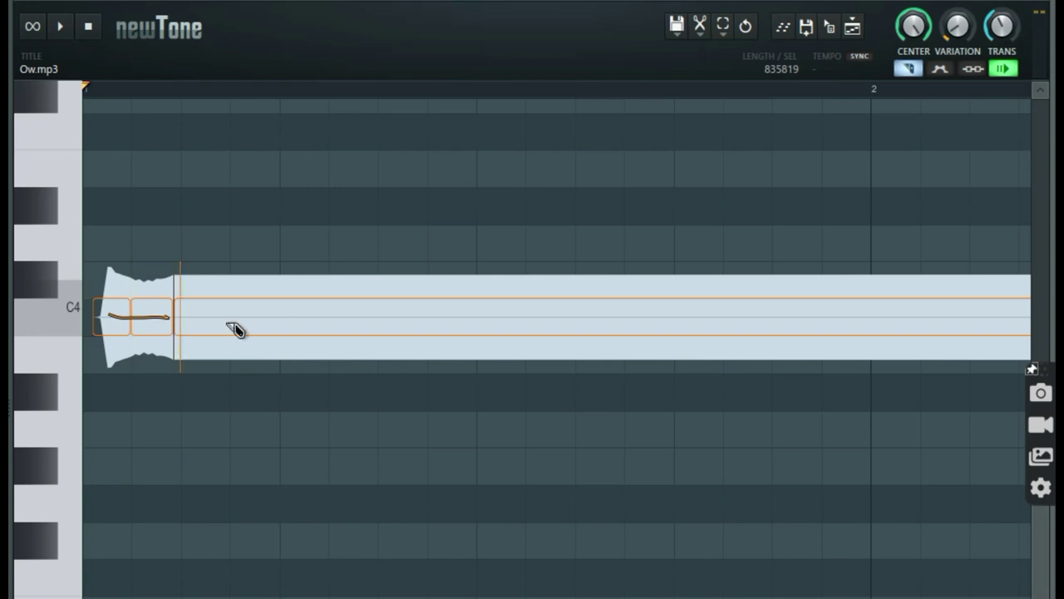
{"action": "left_click", "coordinate": [930, 68]}
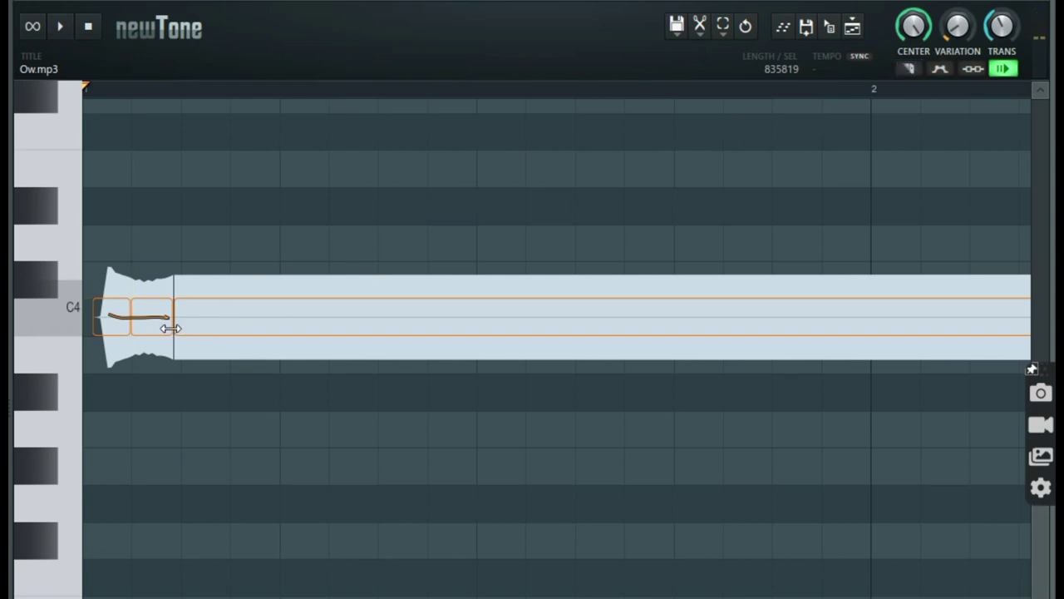
{"action": "left_click_drag", "start_coordinate": [170, 327], "coordinate": [690, 321]}
{"action": "left_click", "coordinate": [909, 68]}
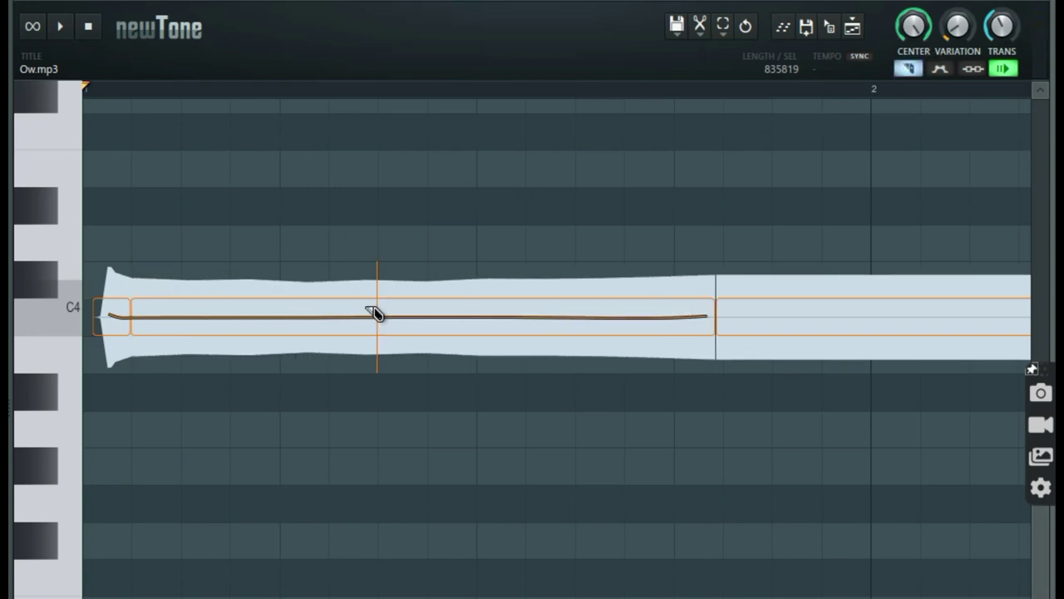
{"action": "left_click", "coordinate": [425, 316]}
{"action": "left_click", "coordinate": [915, 68]}
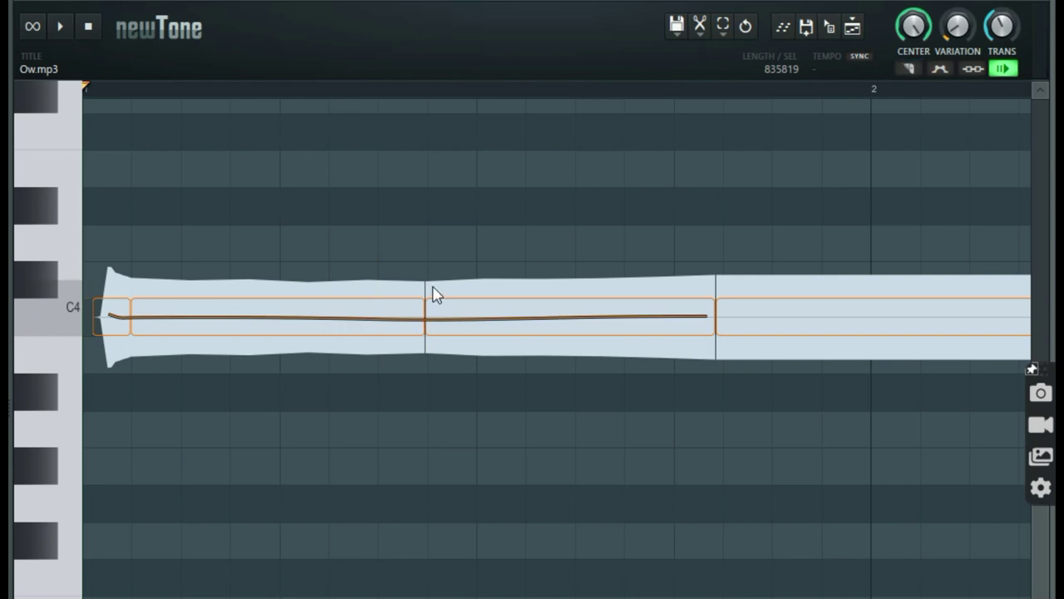
{"action": "left_click_drag", "start_coordinate": [420, 316], "coordinate": [137, 350]}
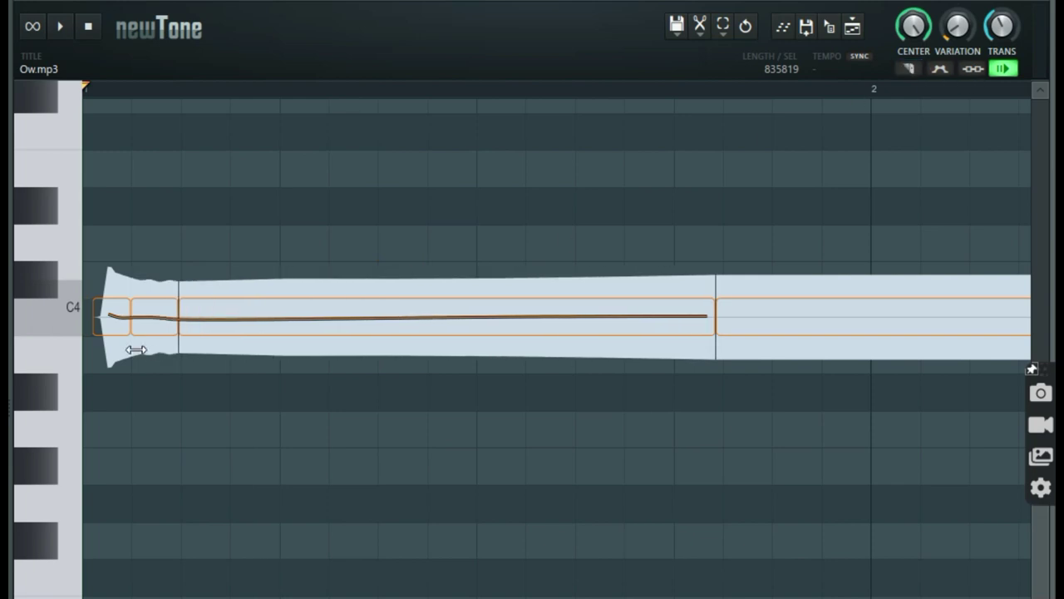
- Preview the long sustained C4 Ow note once more
{"action": "scroll", "coordinate": [289, 508], "scroll_direction": "down", "scroll_amount": 5}
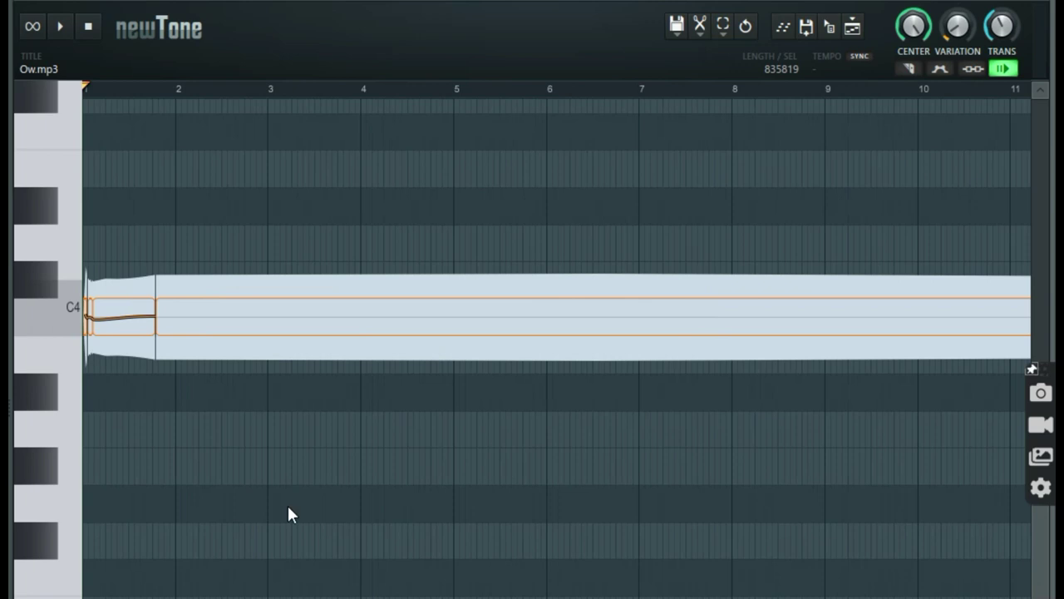
{"action": "scroll", "coordinate": [158, 333], "scroll_direction": "right", "scroll_amount": 4}
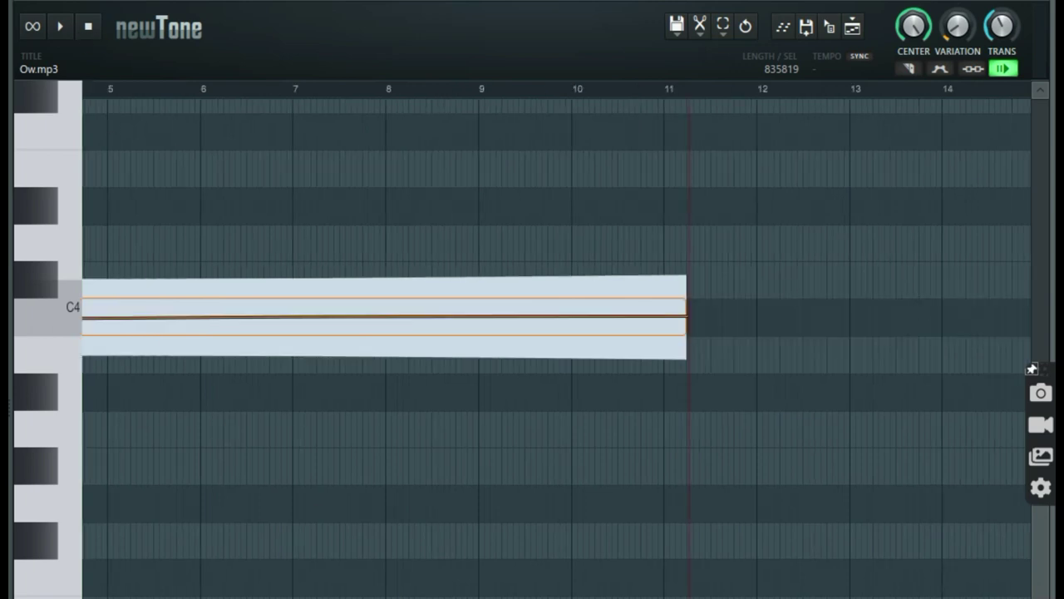
{"action": "scroll", "coordinate": [549, 333], "scroll_direction": "left", "scroll_amount": 4}
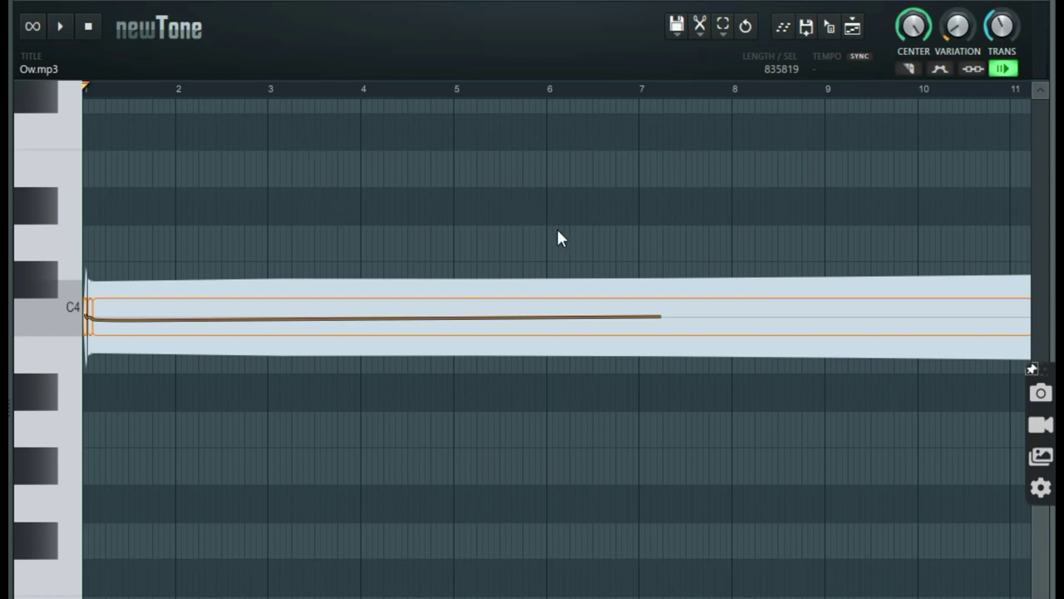
{"action": "left_click", "coordinate": [65, 28]}
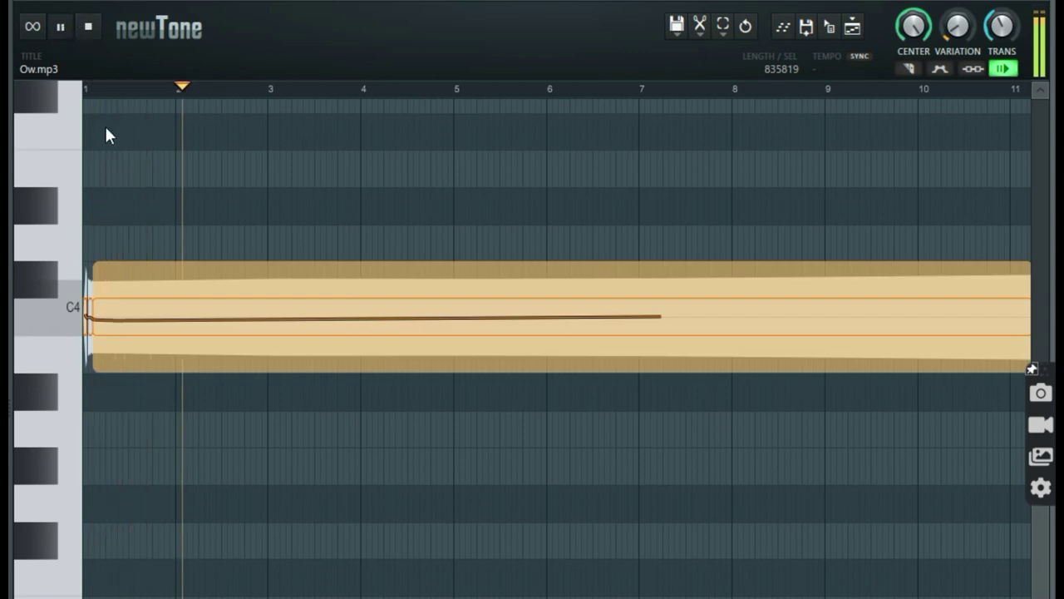
{"action": "key", "text": "space"}
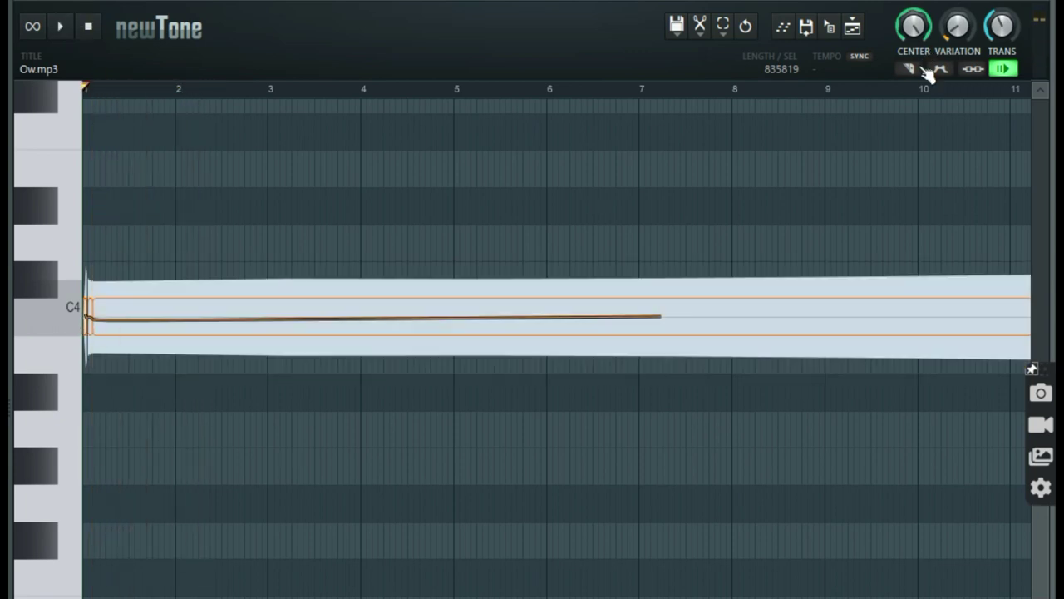
- Cut the note near bar 3, pull the right piece to C4, rejoin them, and preview
{"action": "left_click", "coordinate": [909, 68]}
{"action": "left_click", "coordinate": [281, 324]}
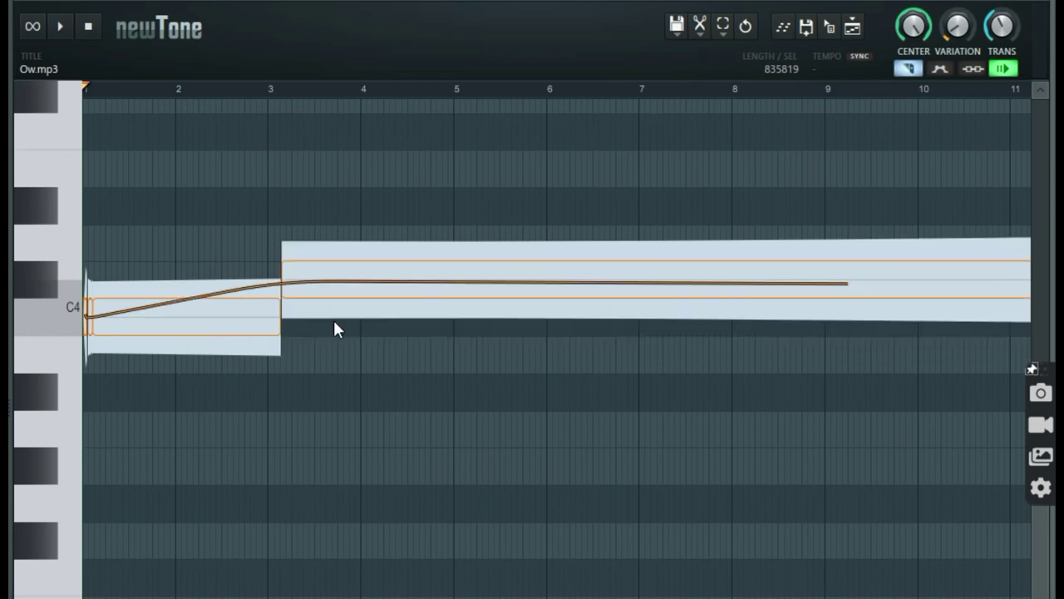
{"action": "left_click", "coordinate": [915, 70]}
{"action": "left_click_drag", "start_coordinate": [729, 280], "coordinate": [720, 314]}
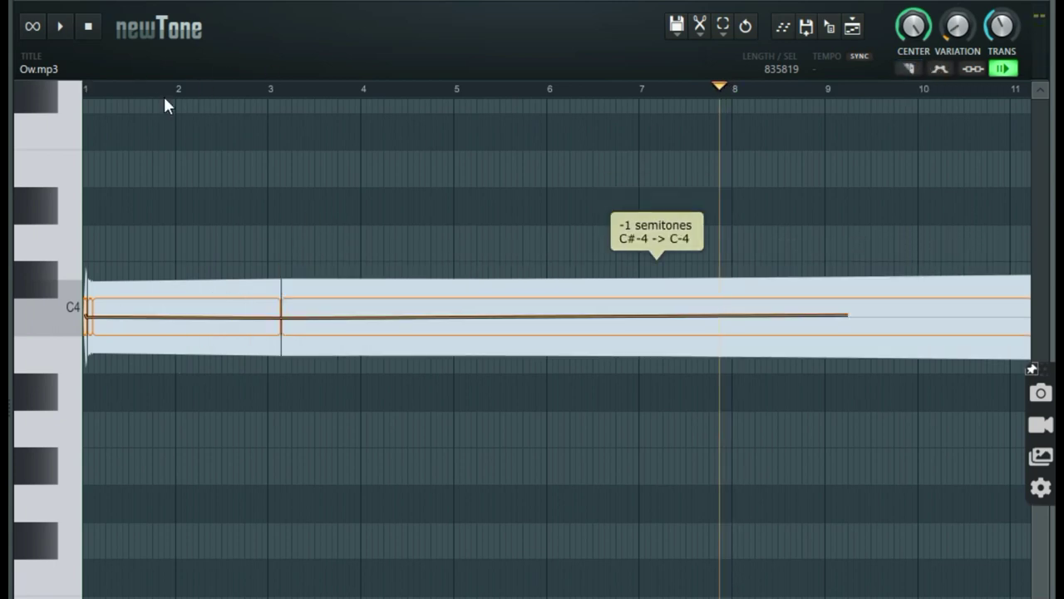
{"action": "double_click", "coordinate": [280, 321]}
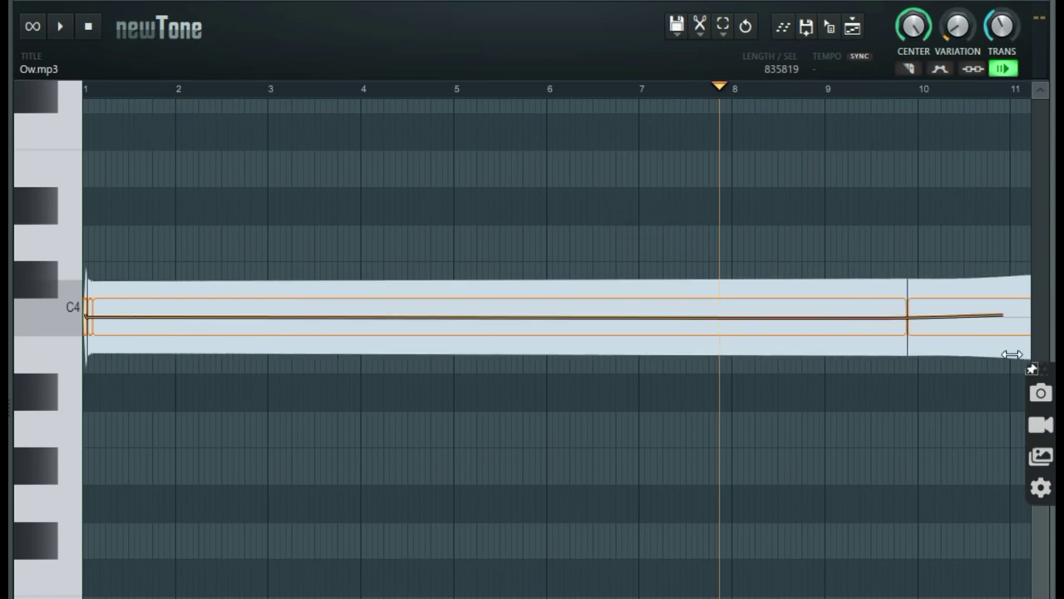
{"action": "left_click", "coordinate": [89, 28]}
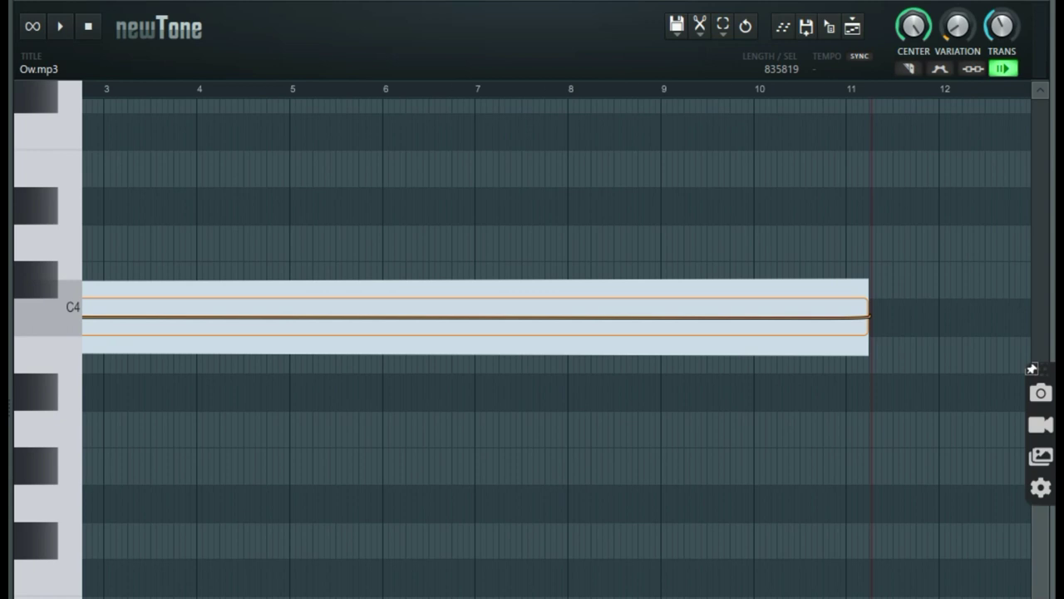
{"action": "key", "text": "space"}
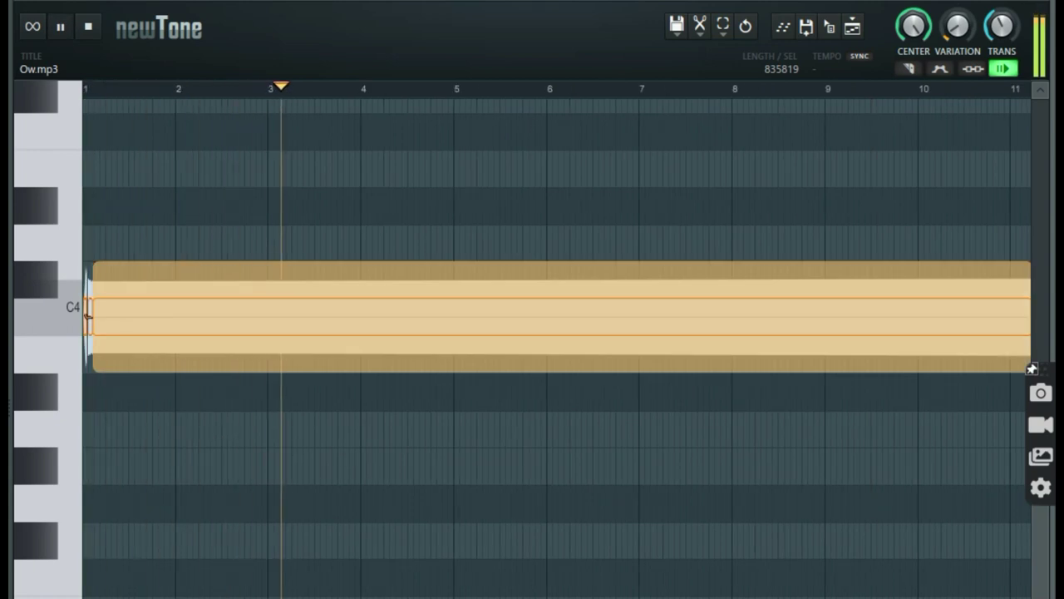
{"action": "key", "text": "space"}
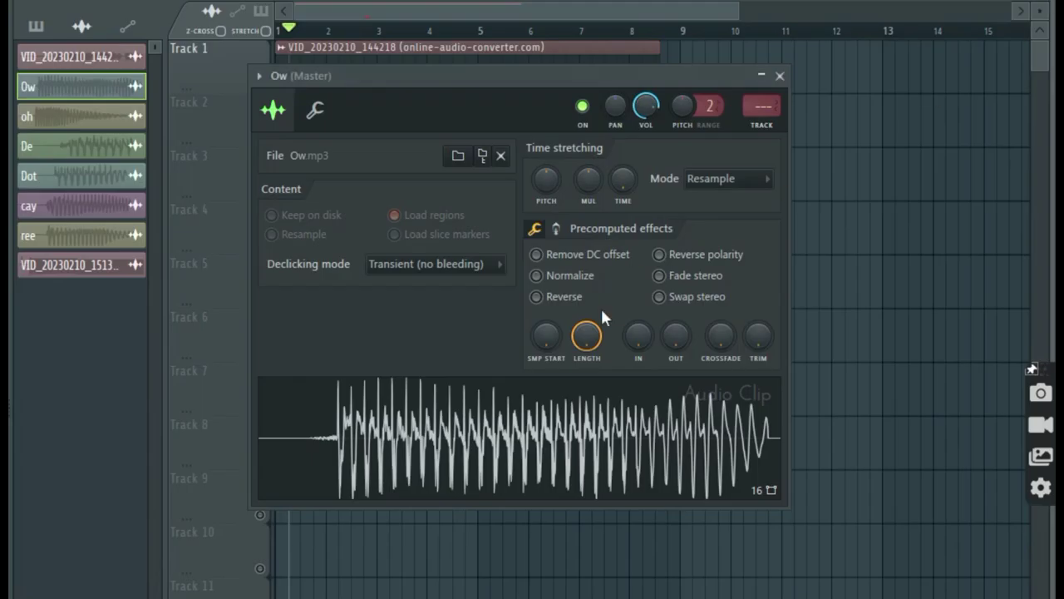
- Place the oh vocal sample on the playlist and open it in Newtone
{"action": "left_click_drag", "start_coordinate": [83, 121], "coordinate": [475, 293]}
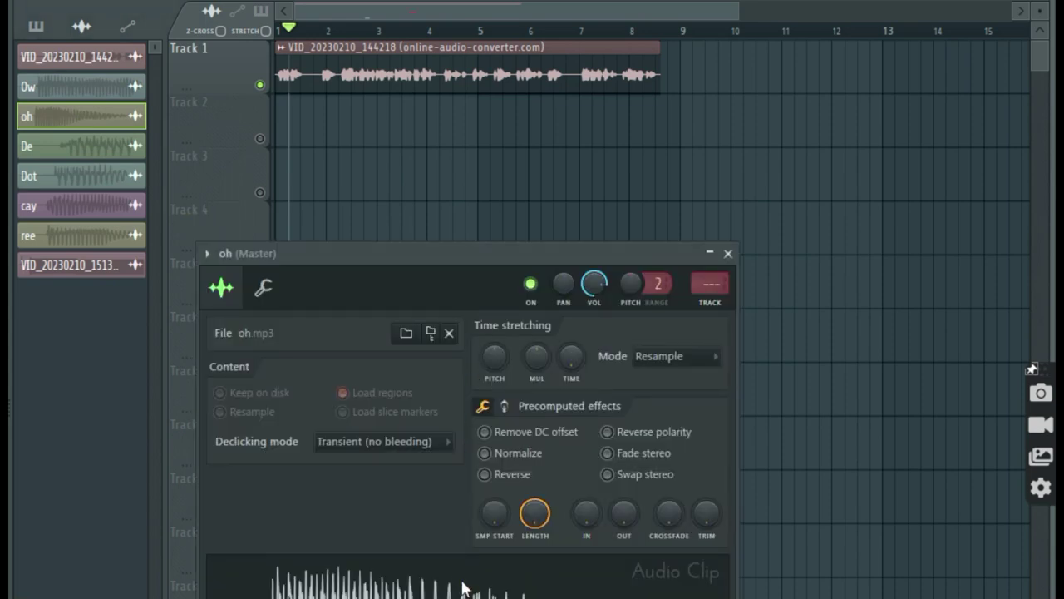
{"action": "right_click", "coordinate": [464, 587]}
{"action": "left_click", "coordinate": [532, 594]}
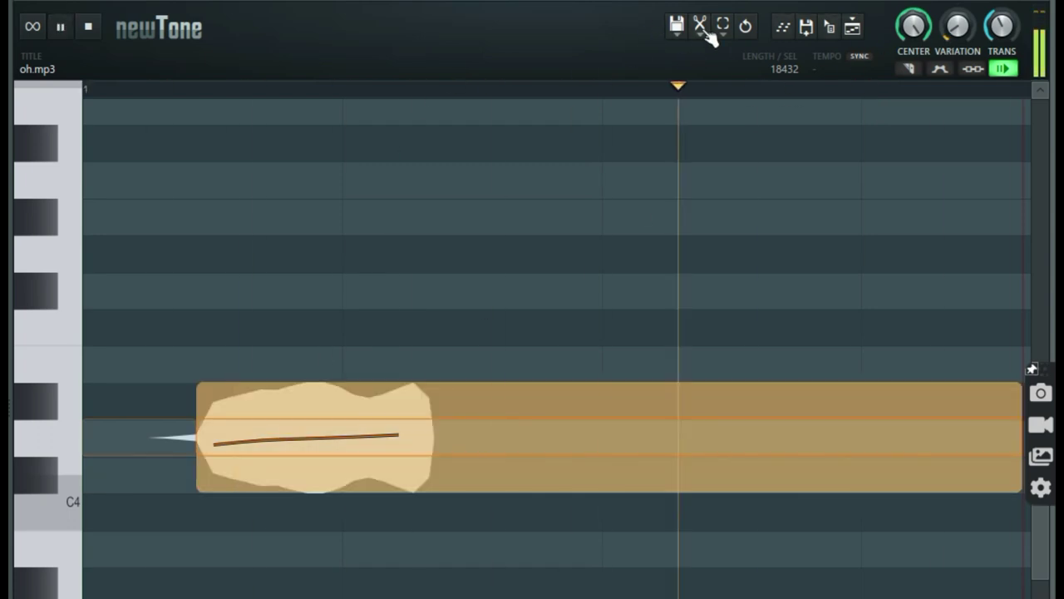
- Select the whole oh note, lower it two semitones onto C4, and preview it
{"action": "left_click", "coordinate": [717, 29]}
{"action": "left_click", "coordinate": [777, 158]}
{"action": "scroll", "coordinate": [137, 424], "scroll_direction": "down", "scroll_amount": 1}
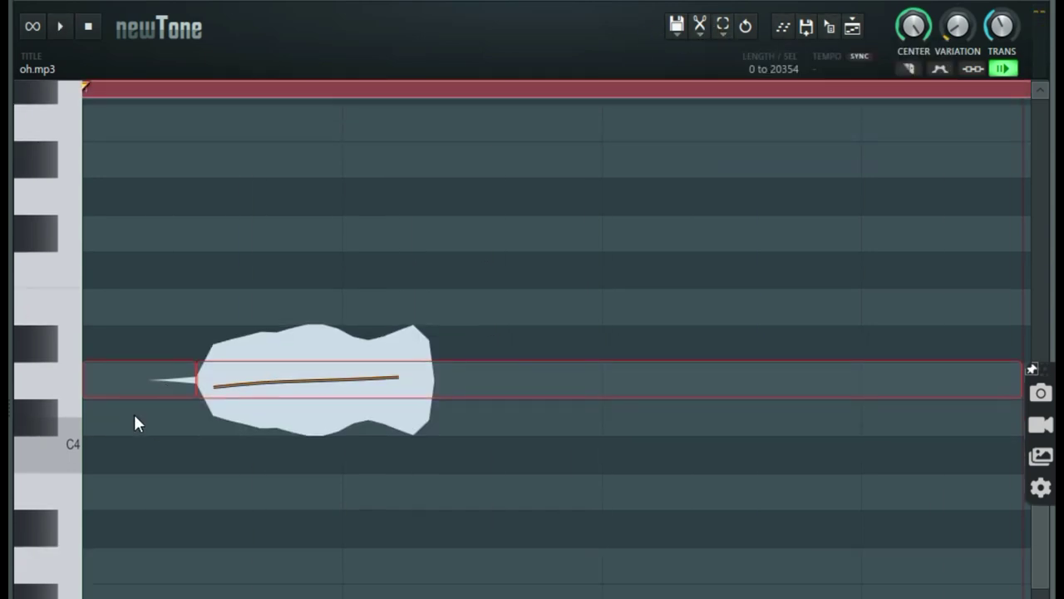
{"action": "key", "text": "Down"}
{"action": "key", "text": "Down"}
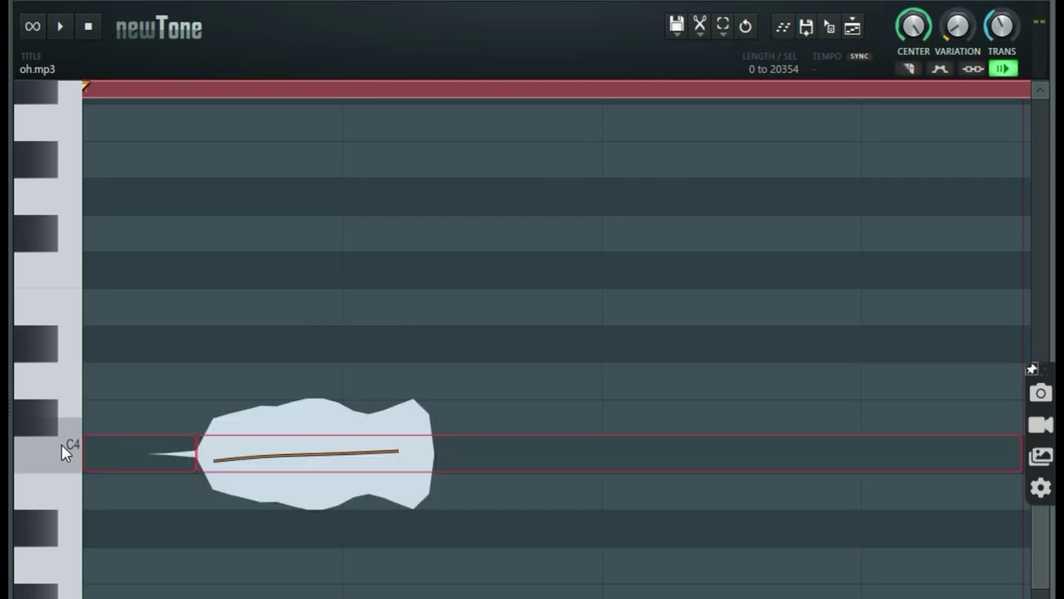
{"action": "key", "text": "space"}
{"action": "scroll", "coordinate": [532, 333], "scroll_direction": "down", "scroll_amount": 3}
{"action": "scroll", "coordinate": [532, 333], "scroll_direction": "down", "scroll_amount": 2}
{"action": "scroll", "coordinate": [532, 332], "scroll_direction": "up", "scroll_amount": 2}
{"action": "scroll", "coordinate": [532, 333], "scroll_direction": "up", "scroll_amount": 1}
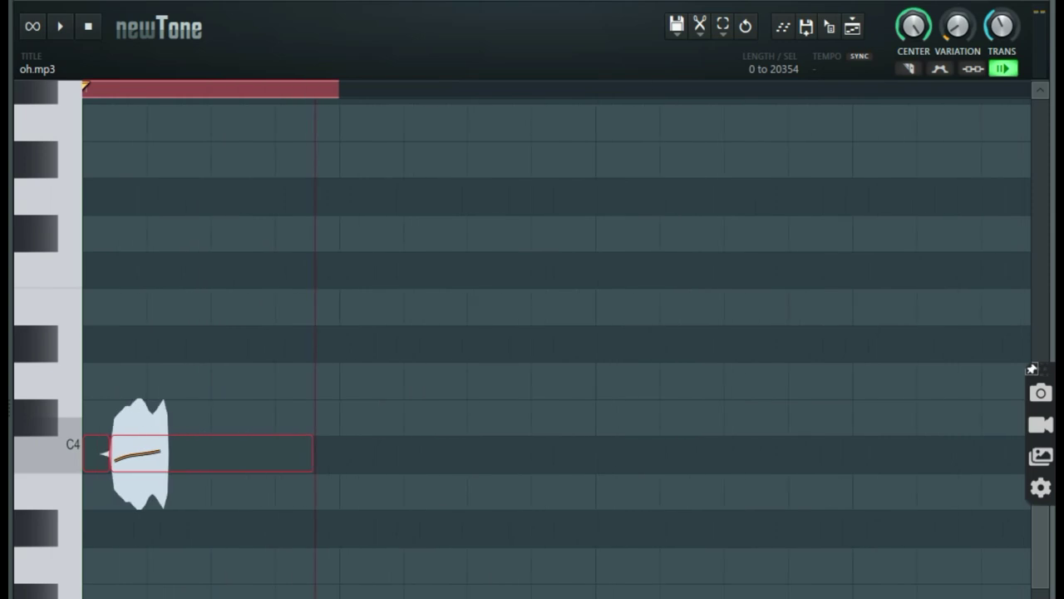
- Clear the time selection and stretch the C4 note into a long sustained tone
{"action": "left_click_drag", "start_coordinate": [336, 90], "coordinate": [274, 90]}
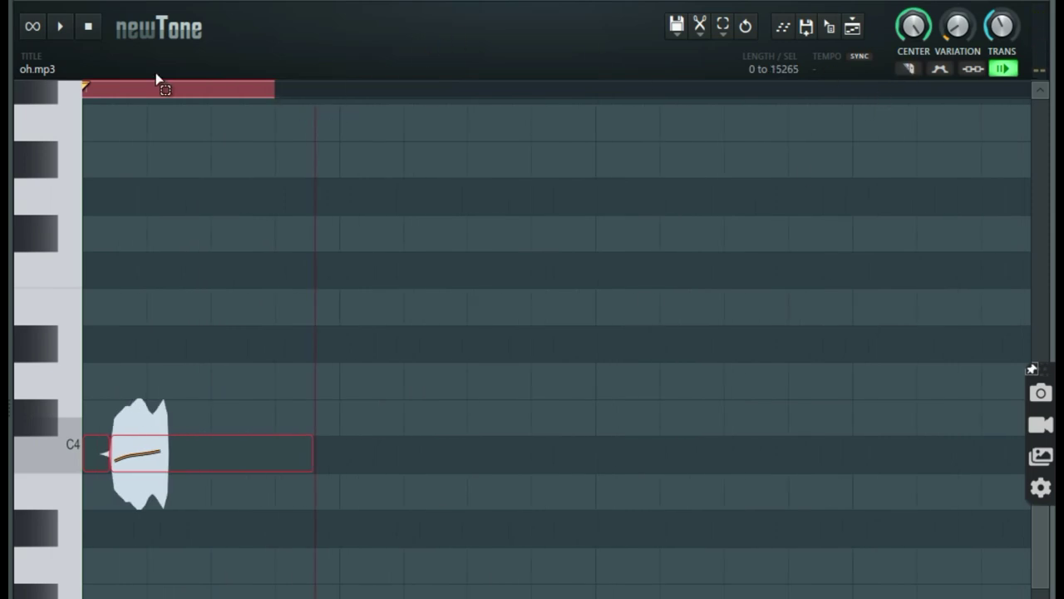
{"action": "left_click", "coordinate": [156, 80]}
{"action": "left_click", "coordinate": [909, 68]}
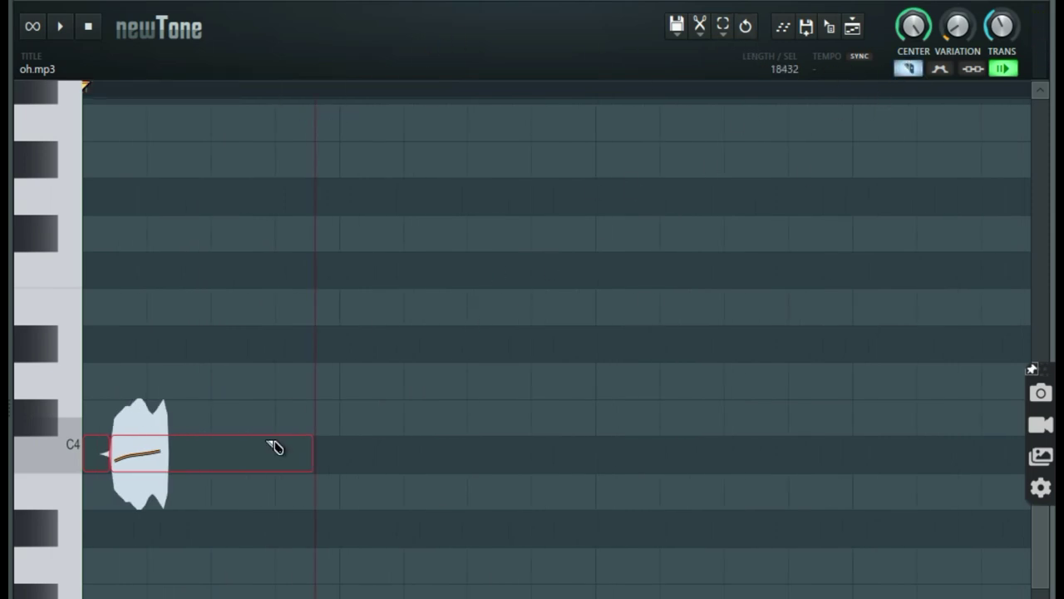
{"action": "left_click", "coordinate": [909, 68]}
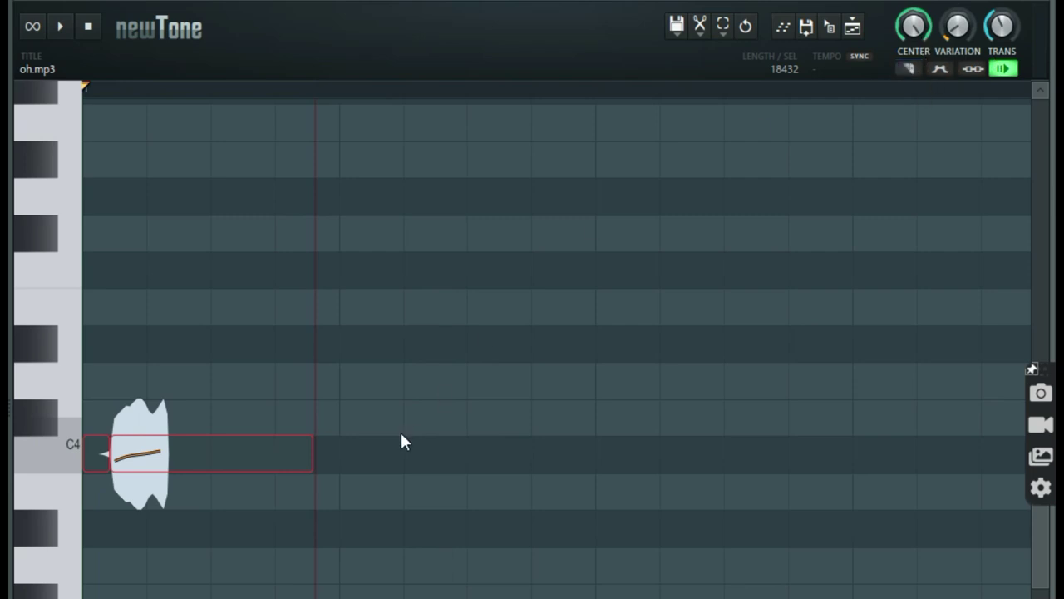
{"action": "left_click", "coordinate": [434, 410]}
{"action": "mouse_move", "coordinate": [309, 458]}
{"action": "left_mouse_down"}
{"action": "mouse_move", "coordinate": [1050, 509]}
{"action": "mouse_move", "coordinate": [1049, 472]}
{"action": "left_mouse_up"}
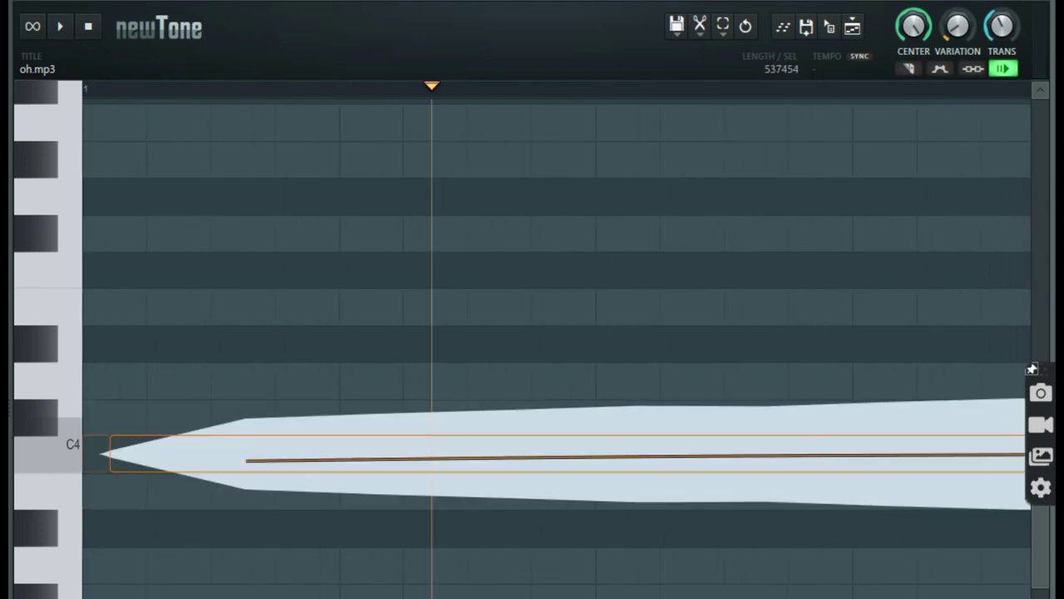
- Preview the stretched oh note, slice it, and raise the left piece one semitone onto C4
{"action": "left_click", "coordinate": [103, 88]}
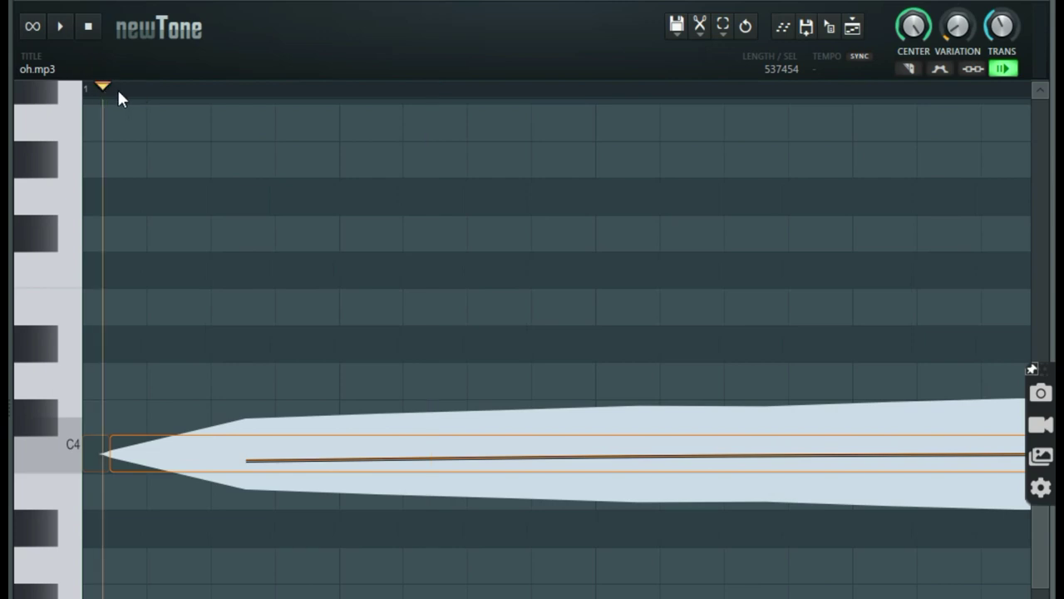
{"action": "key", "text": "space"}
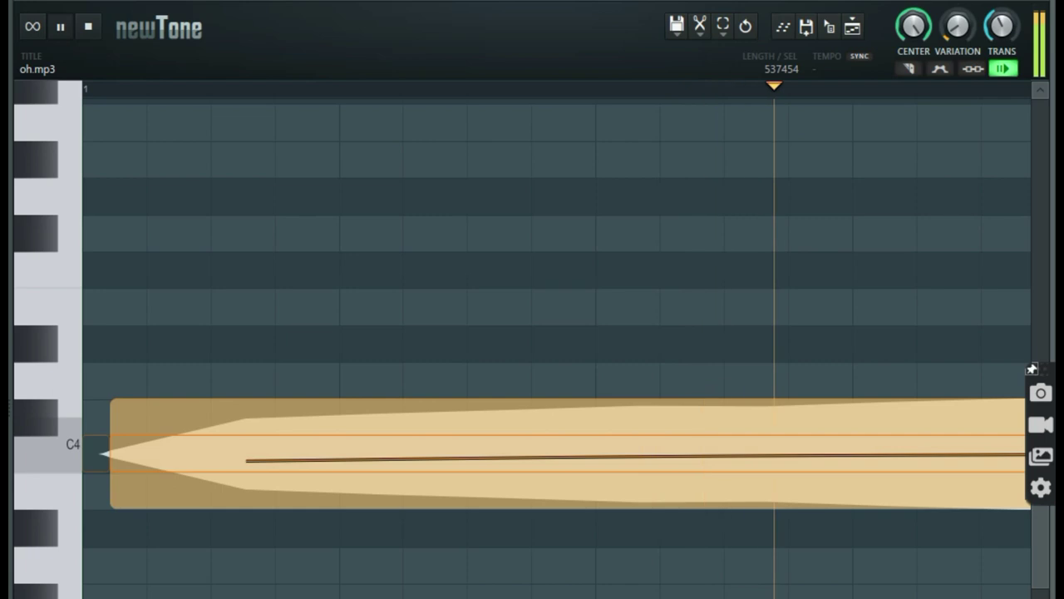
{"action": "key", "text": "space"}
{"action": "key", "text": "space"}
{"action": "key", "text": "space"}
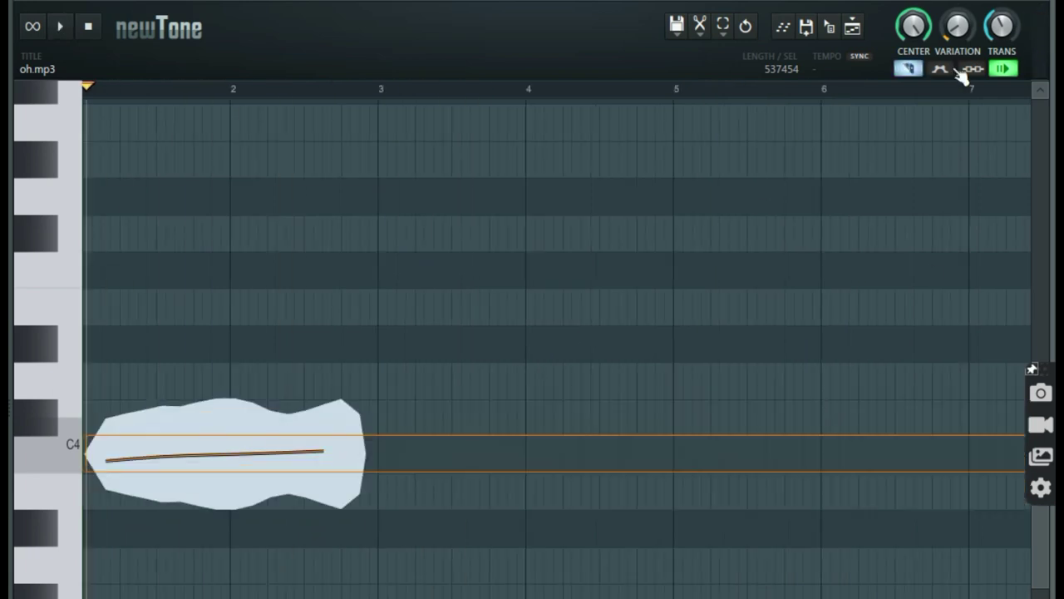
{"action": "left_click", "coordinate": [213, 444]}
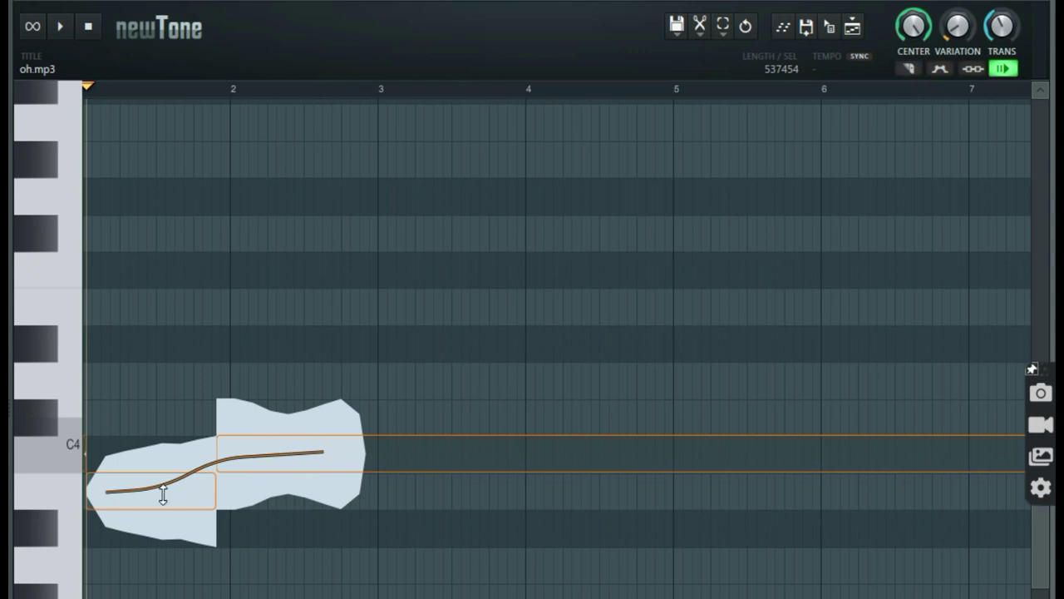
{"action": "left_click_drag", "start_coordinate": [162, 494], "coordinate": [171, 468]}
{"action": "key", "text": "space"}
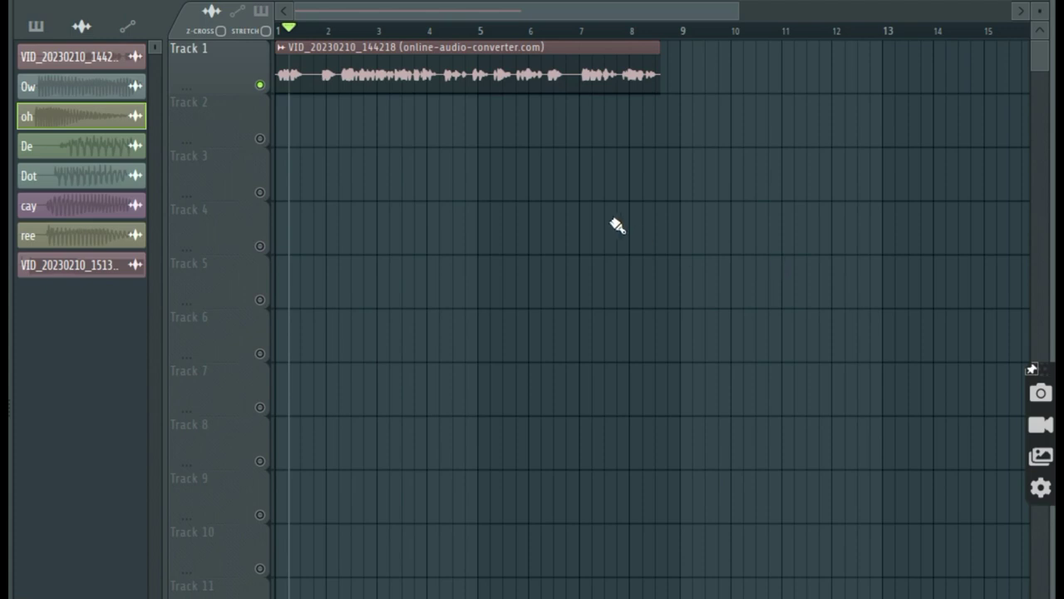
{"action": "double_click", "coordinate": [404, 275]}
{"action": "right_click", "coordinate": [471, 522]}
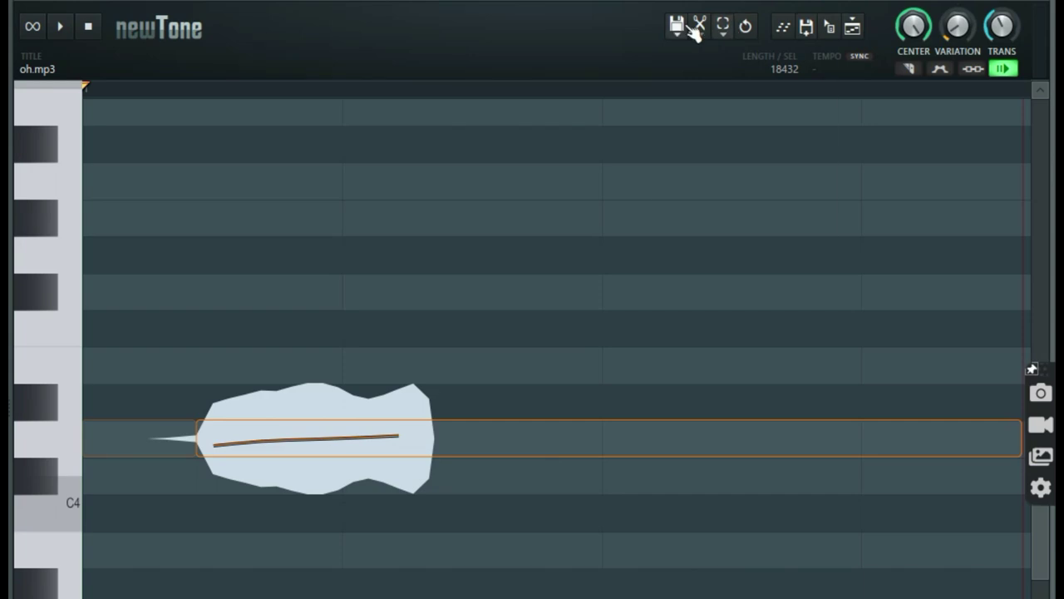
{"action": "left_click", "coordinate": [677, 26]}
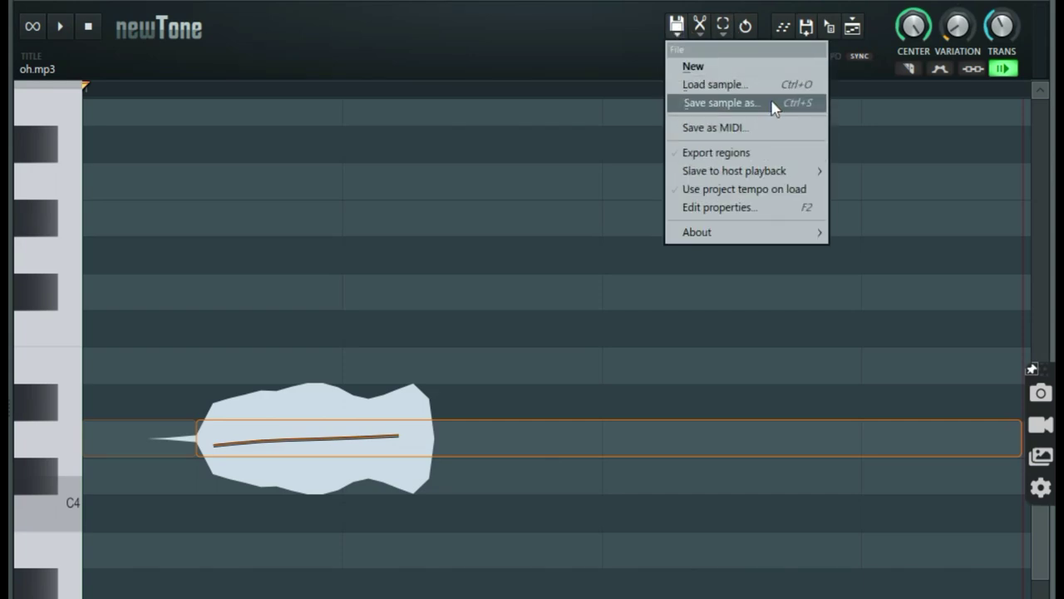
{"action": "mouse_move", "coordinate": [748, 232]}
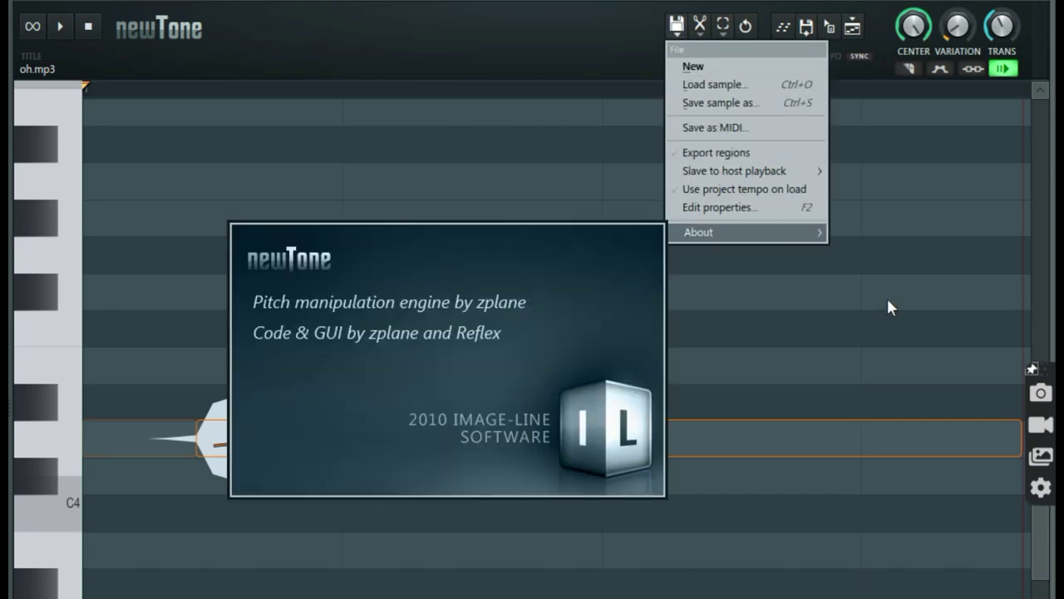
{"action": "left_click", "coordinate": [887, 301]}
{"action": "left_click", "coordinate": [508, 260]}
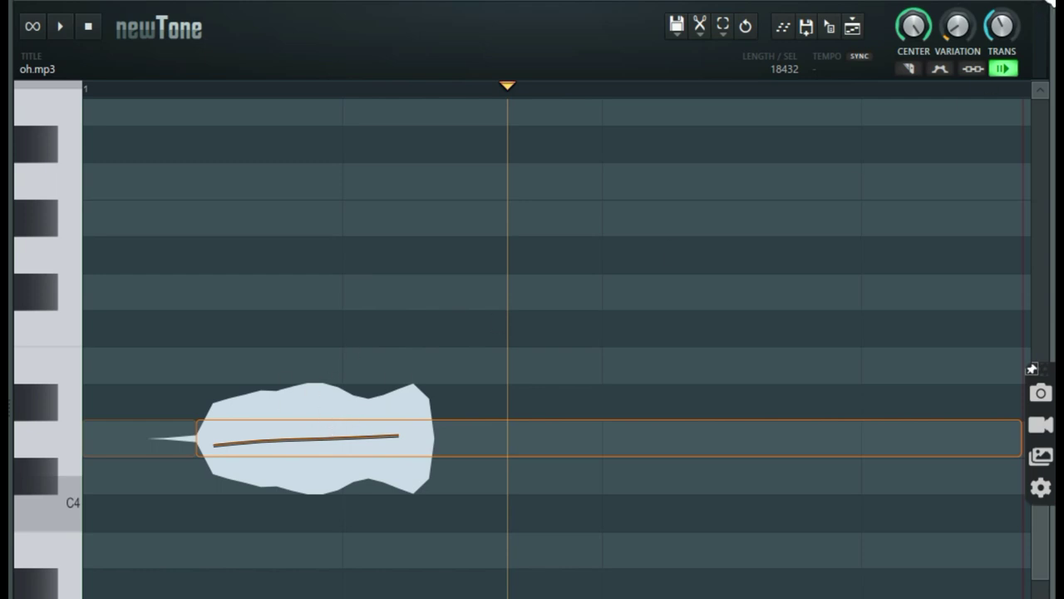
{"action": "left_click", "coordinate": [1049, 5]}
{"action": "left_click", "coordinate": [721, 256]}
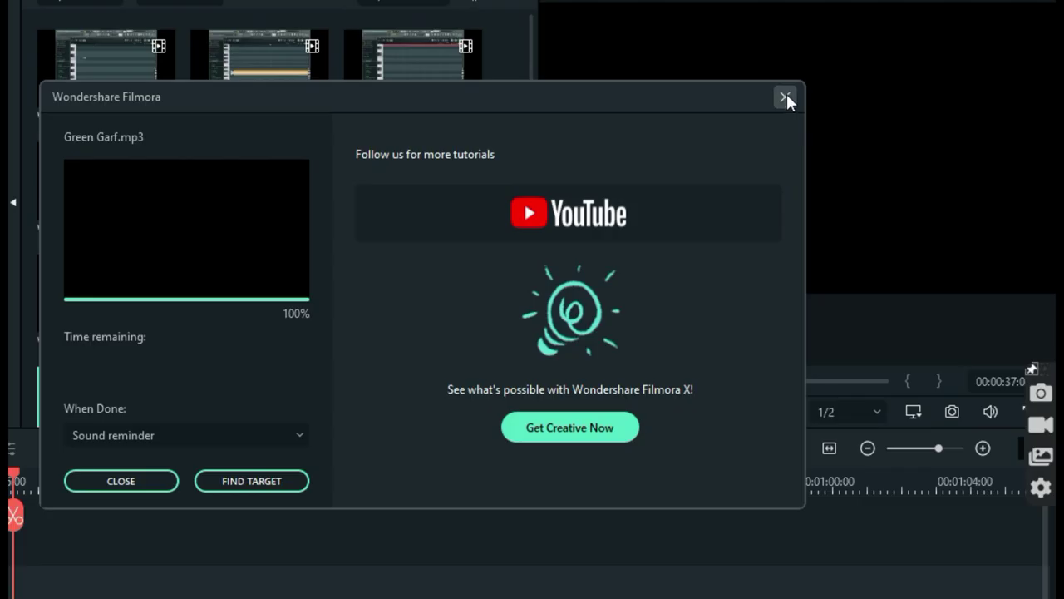
- Close the finished export dialog and zoom the timeline out to show all six clips
{"action": "left_click", "coordinate": [785, 97]}
{"action": "left_click", "coordinate": [865, 448]}
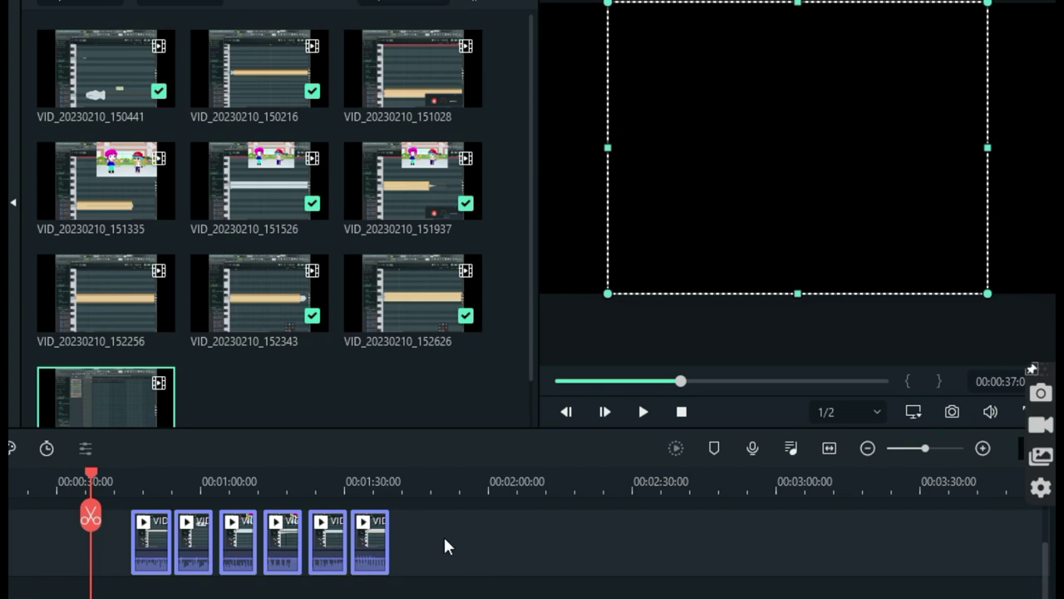
- Shift clips 2–6 right and drop a new recording from the library into the gap
{"action": "left_click", "coordinate": [424, 555]}
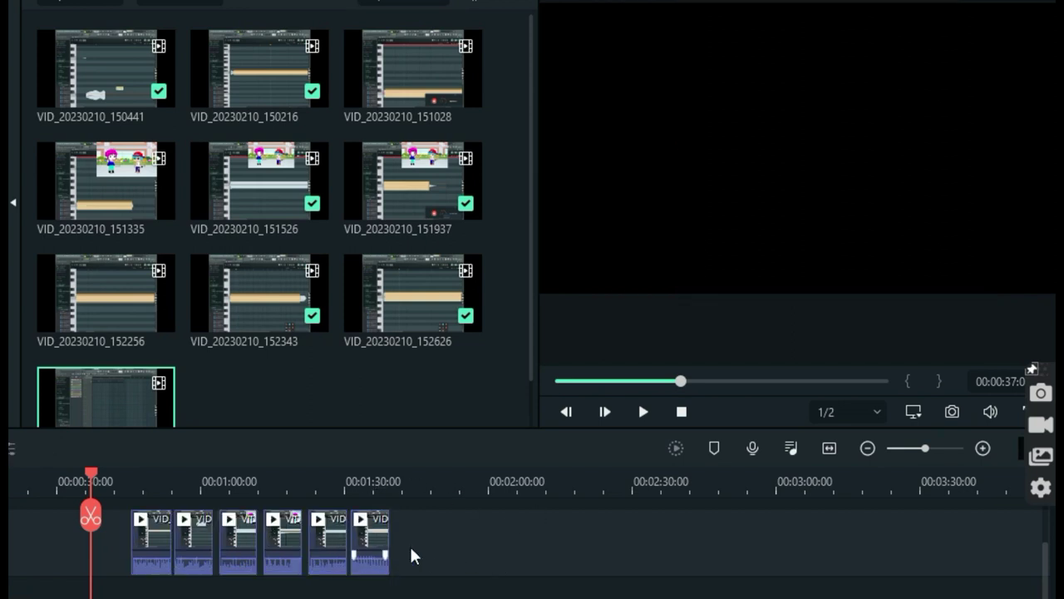
{"action": "mouse_move", "coordinate": [497, 551]}
{"action": "left_mouse_down"}
{"action": "mouse_move", "coordinate": [209, 528]}
{"action": "mouse_move", "coordinate": [249, 541]}
{"action": "left_mouse_up"}
{"action": "left_click", "coordinate": [158, 533]}
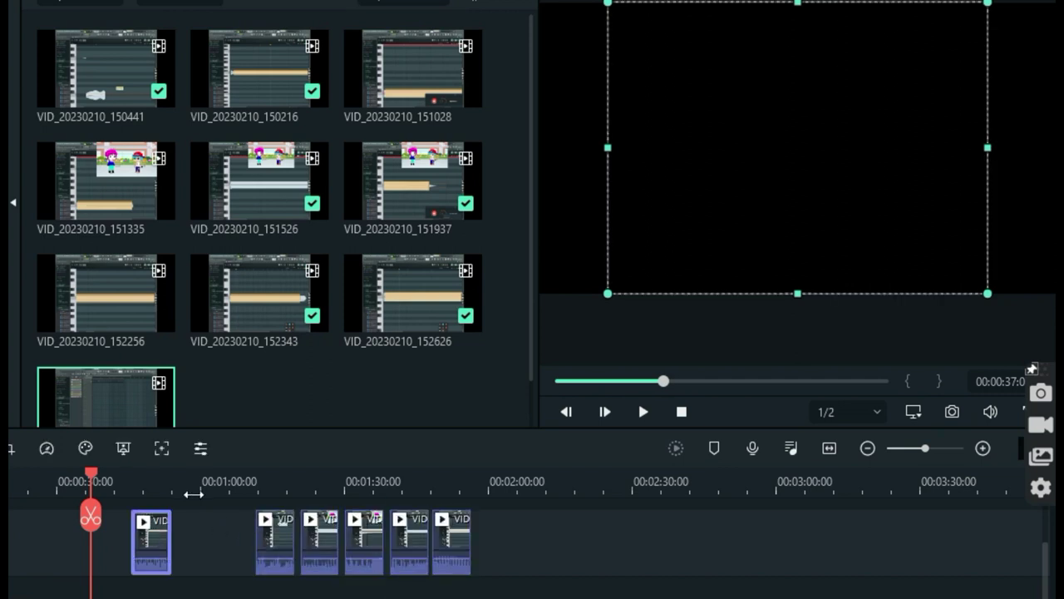
{"action": "left_click", "coordinate": [196, 492]}
{"action": "left_click", "coordinate": [233, 536]}
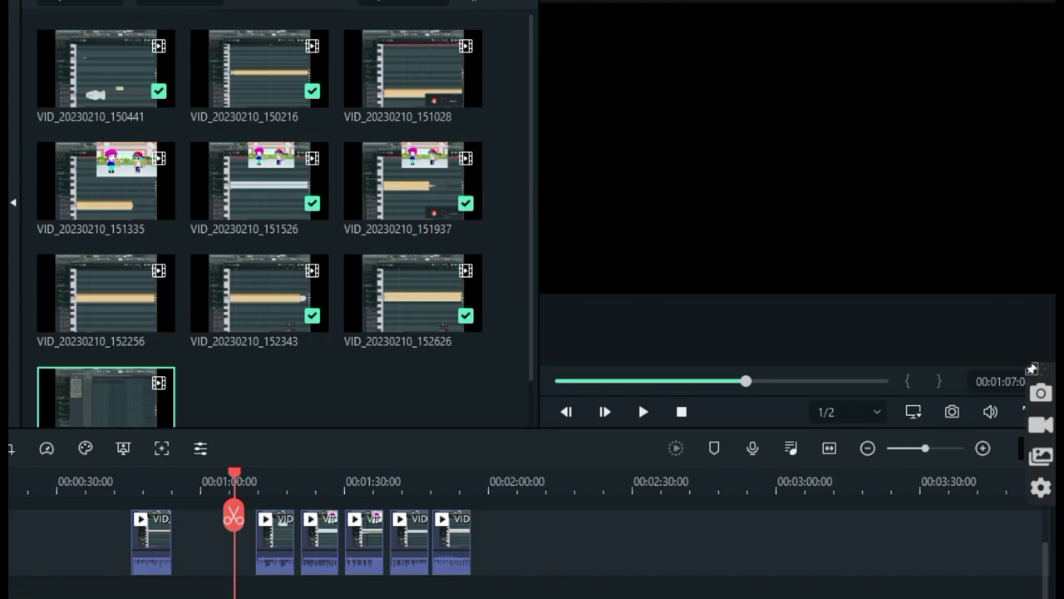
{"action": "mouse_move", "coordinate": [199, 582]}
{"action": "left_mouse_down"}
{"action": "mouse_move", "coordinate": [490, 582]}
{"action": "mouse_move", "coordinate": [193, 589]}
{"action": "left_mouse_up"}
{"action": "left_click", "coordinate": [215, 592]}
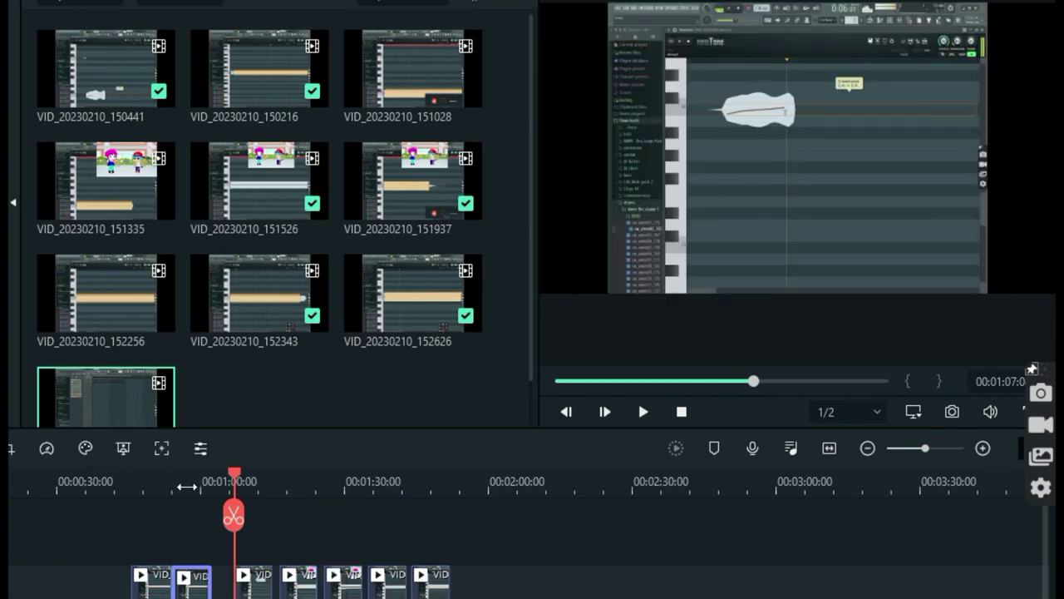
- Shift the newest clip slightly later, then drop another library clip after the last clip
{"action": "left_click", "coordinate": [186, 486]}
{"action": "left_click_drag", "start_coordinate": [192, 582], "coordinate": [211, 582]}
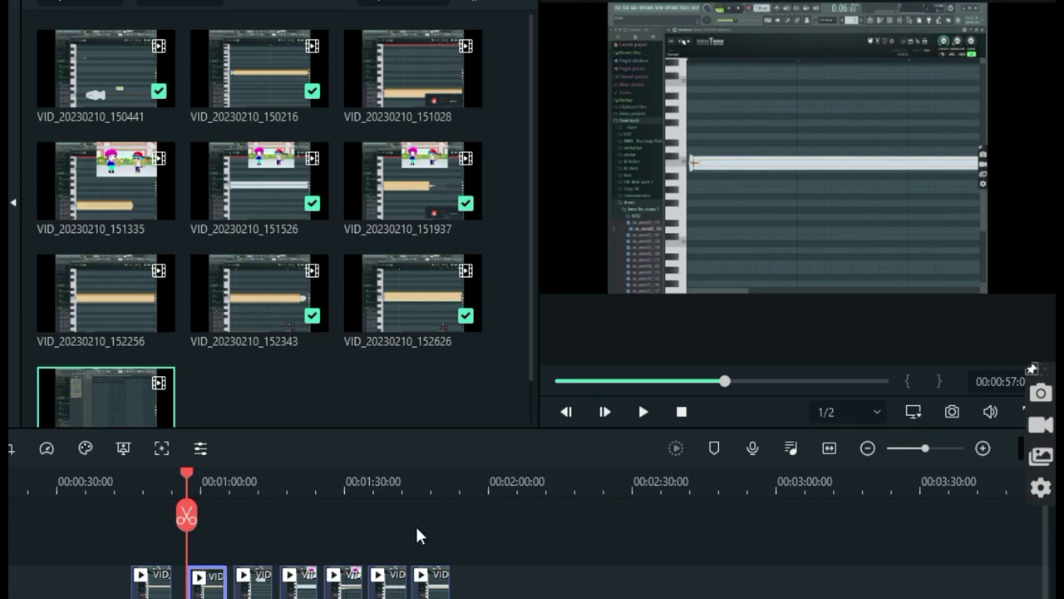
{"action": "left_click", "coordinate": [429, 585]}
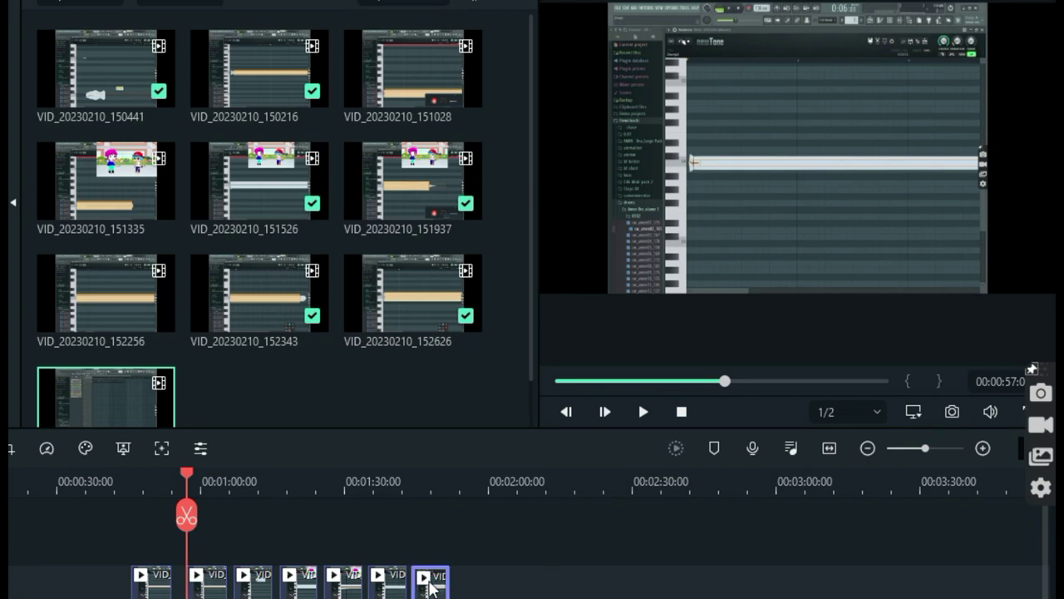
{"action": "left_click", "coordinate": [457, 484]}
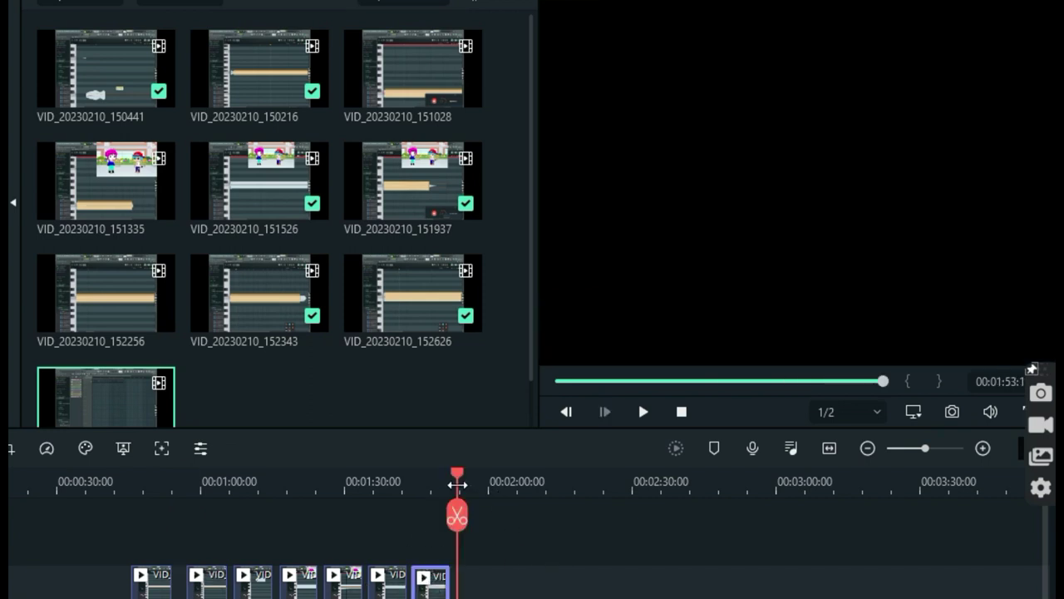
{"action": "left_click_drag", "start_coordinate": [457, 484], "coordinate": [496, 484]}
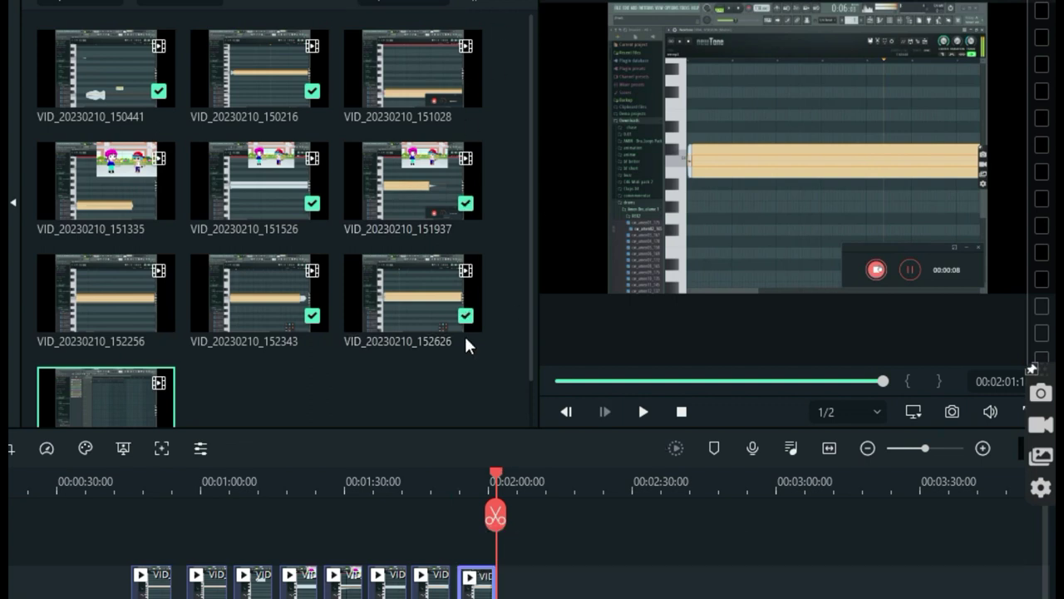
- Close the Export dialog and select the final clip to preview its frame
{"action": "key", "text": "ctrl+e"}
{"action": "left_click", "coordinate": [794, 45]}
{"action": "left_click", "coordinate": [482, 593]}
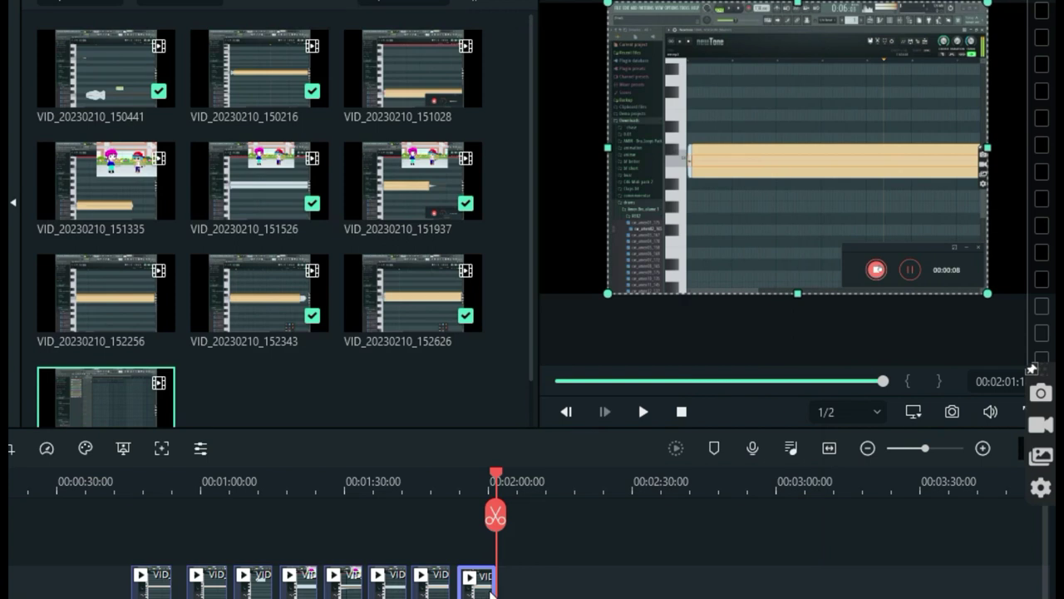